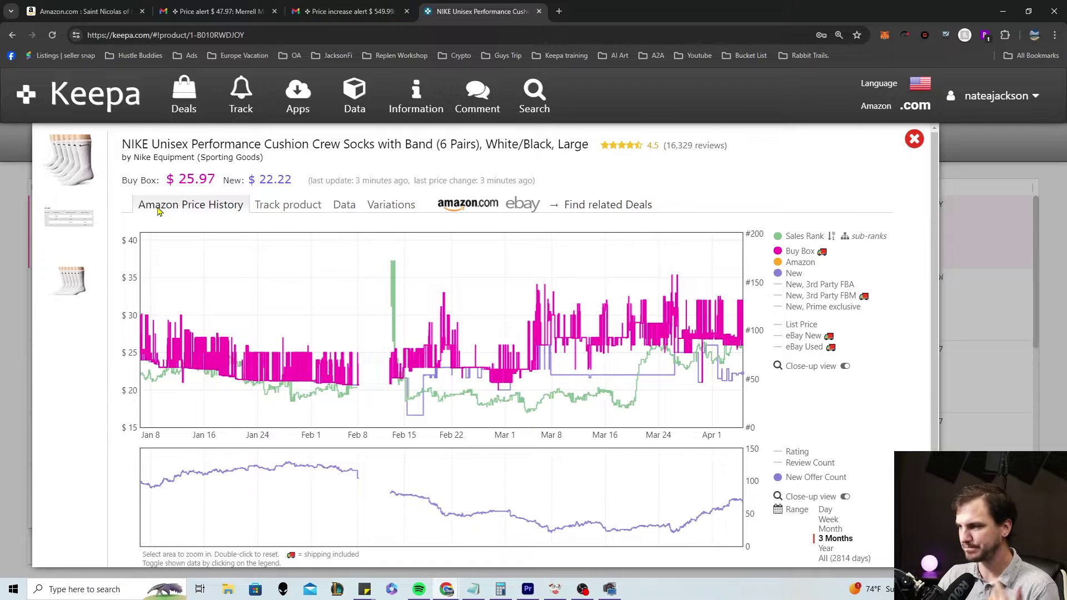
Show the Nike socks' one-year price history and set the Buy Box tracking price to $26.00.
click(827, 549)
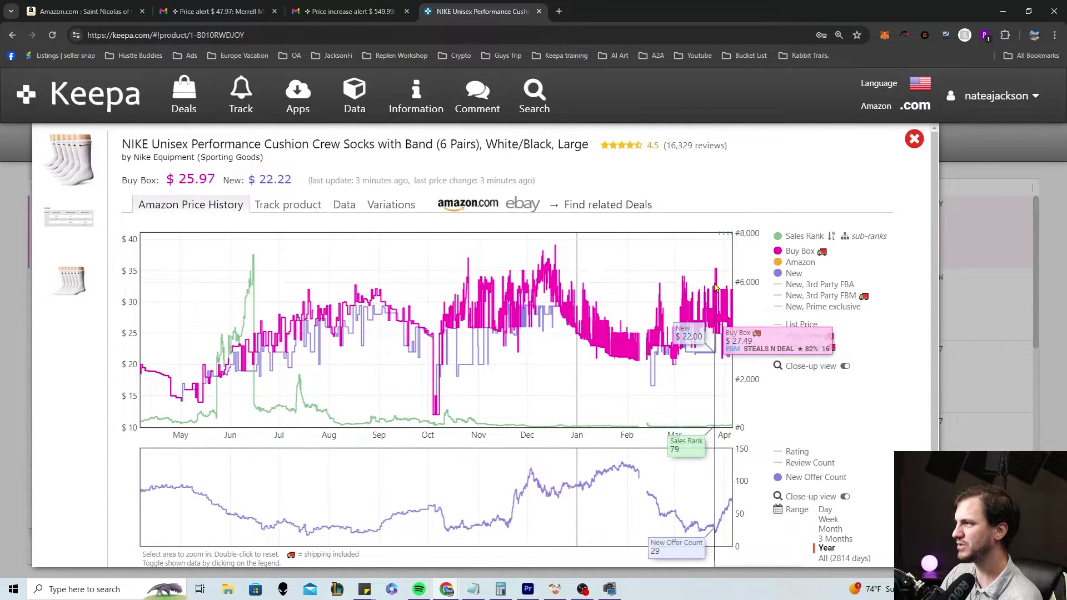
click(284, 209)
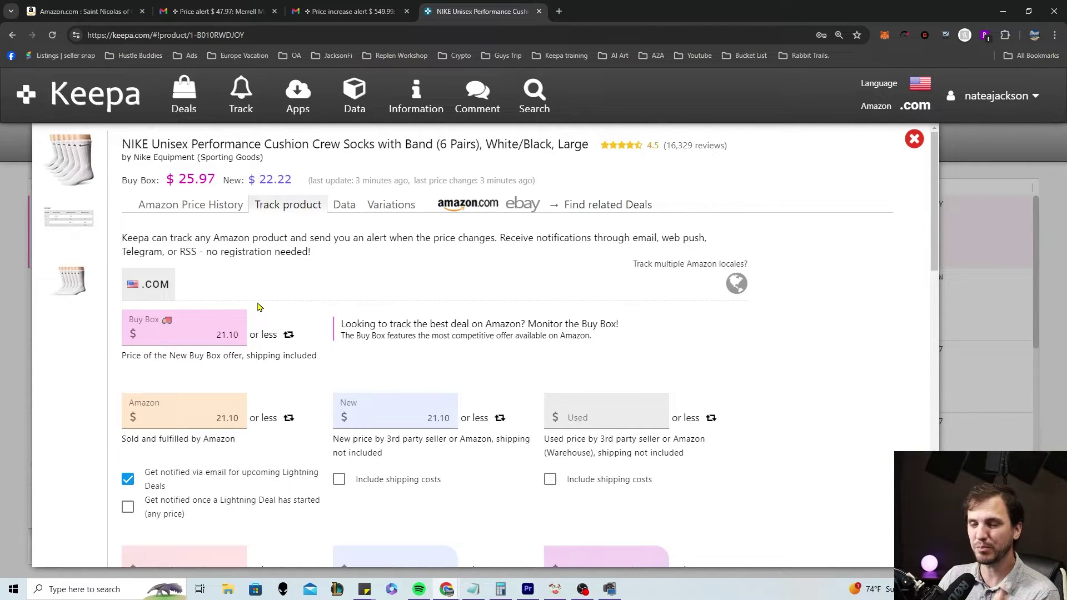
scroll(289, 247, down, 1)
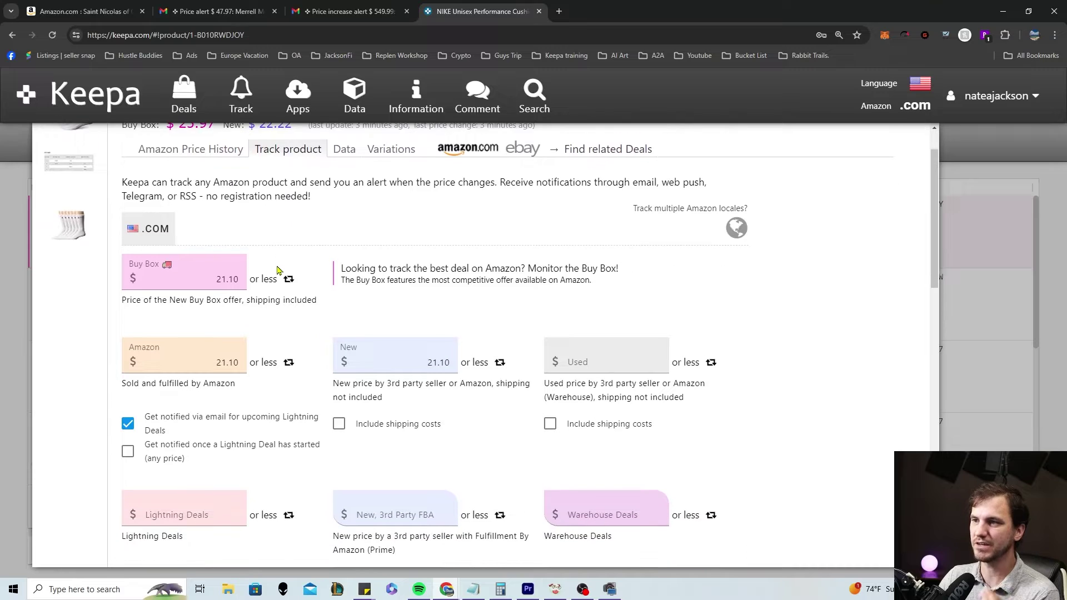
click(228, 283)
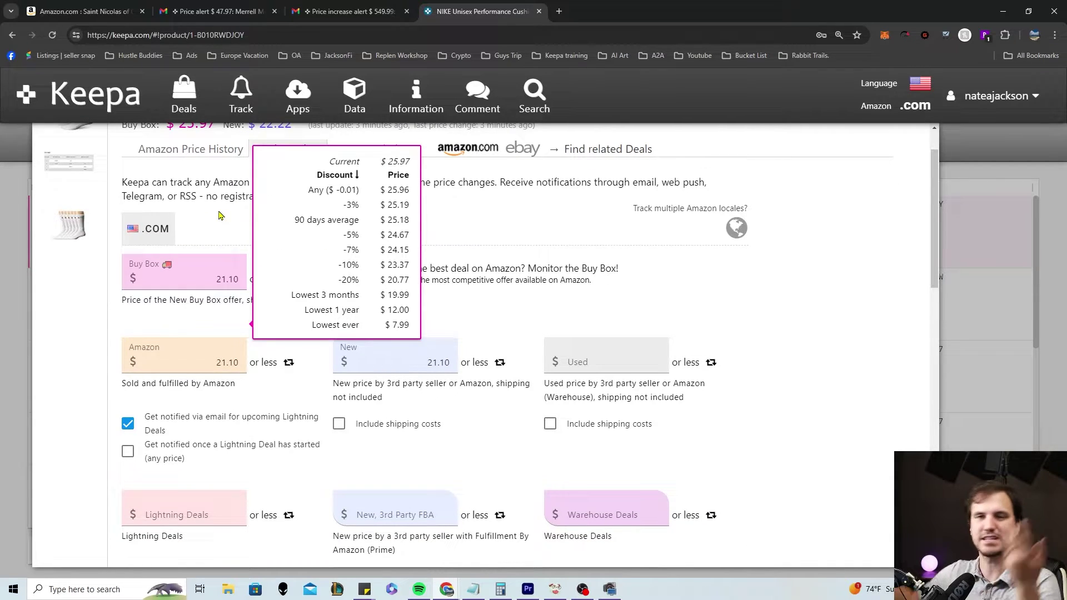
double_click(228, 279)
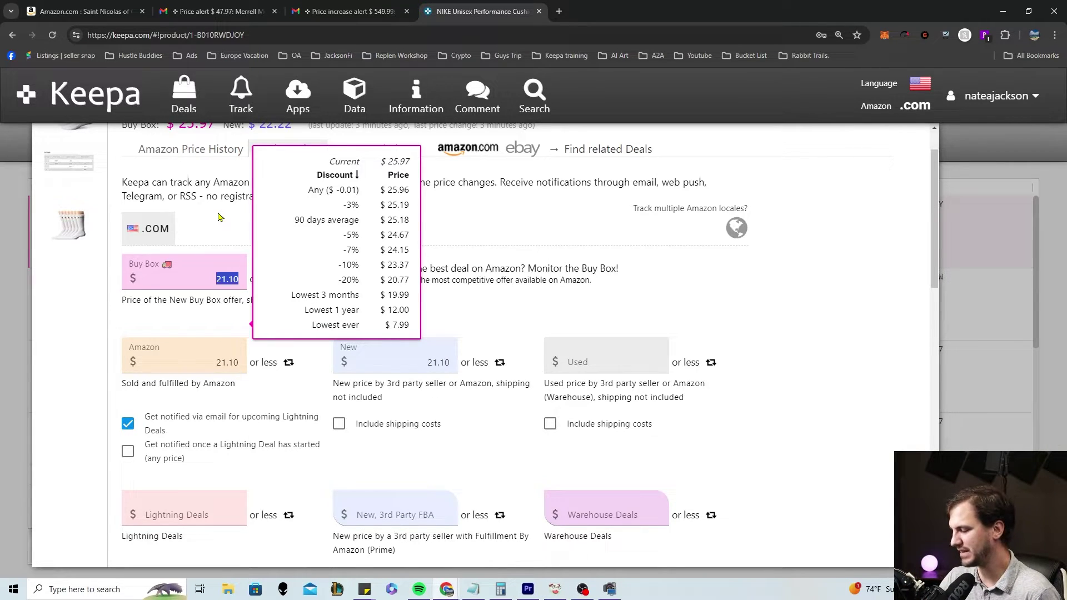
text(26.00)
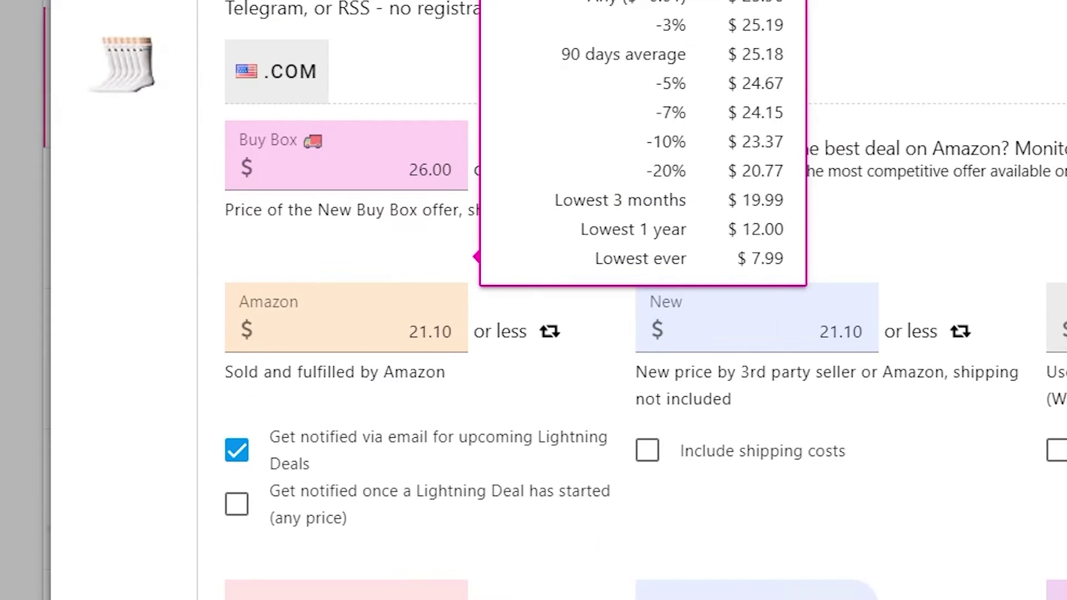
Switch the Buy Box alert condition to "or more" so it tracks price increases.
scroll(474, 64, down, 3)
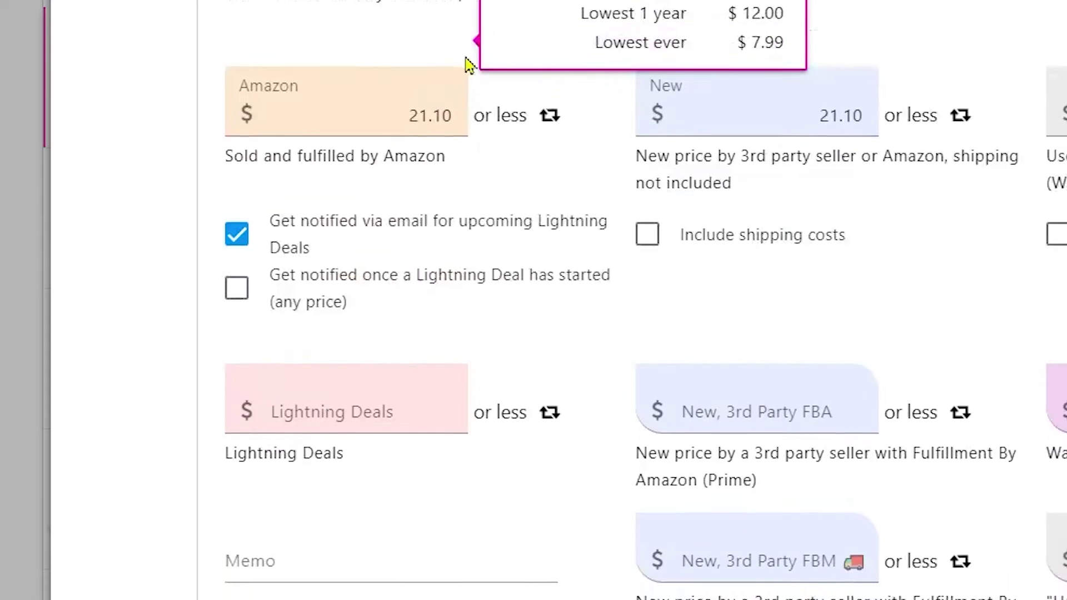
scroll(410, 188, up, 5)
click(556, 289)
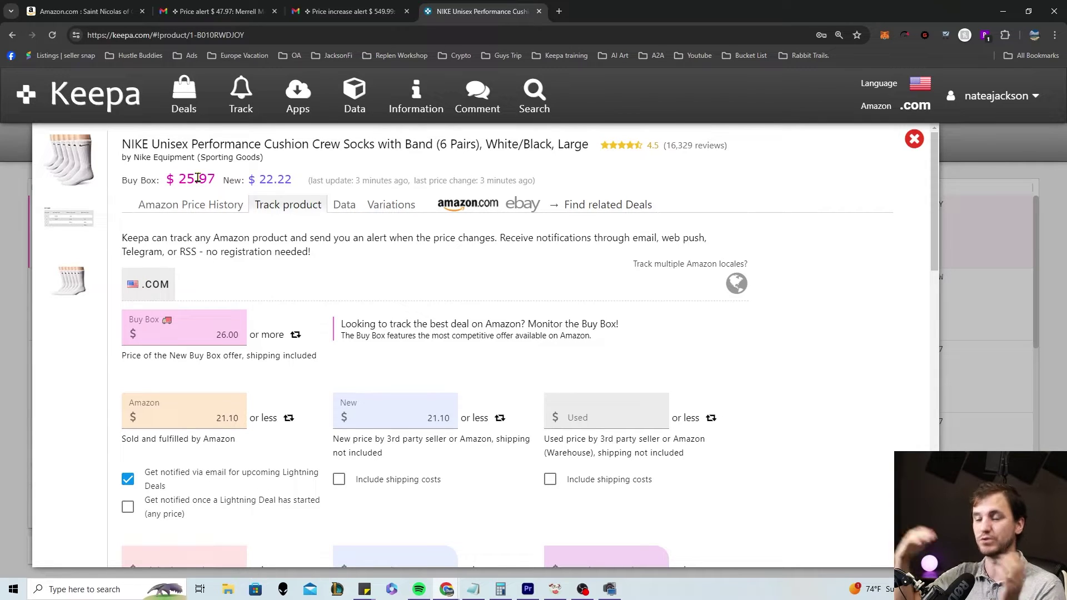
Enter "nike outlet replen (26)" as the memo for the tracked socks.
scroll(232, 238, down, 1)
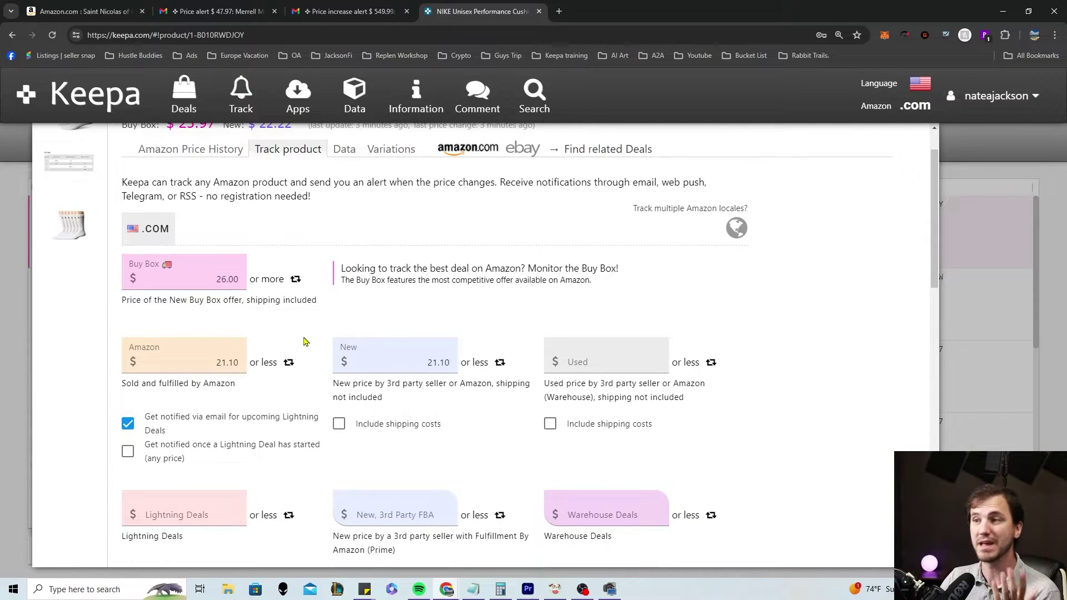
scroll(307, 364, down, 5)
scroll(305, 227, up, 6)
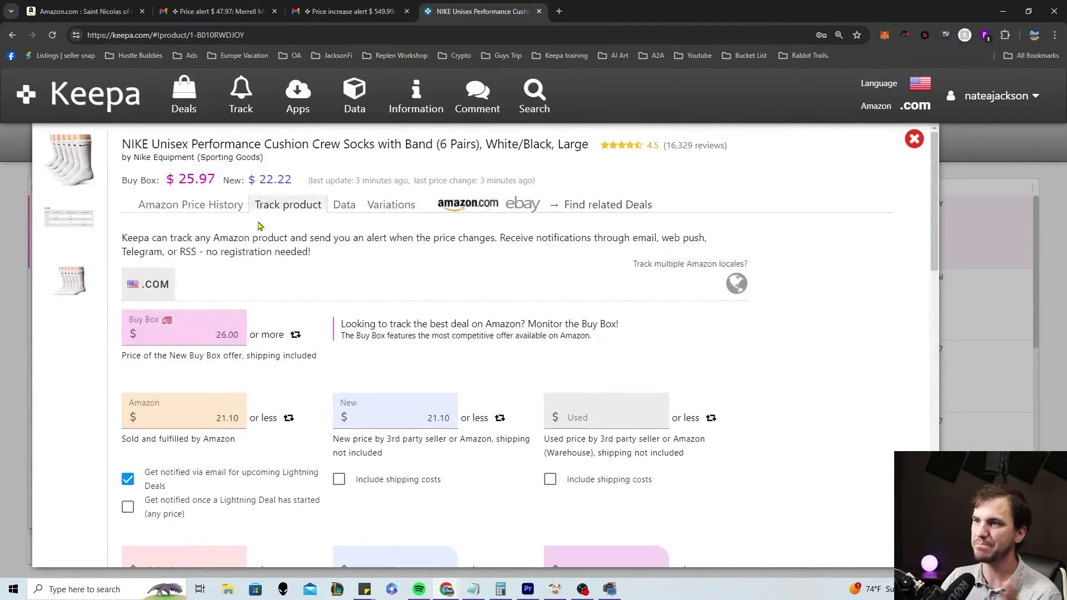
scroll(214, 393, down, 5)
click(161, 369)
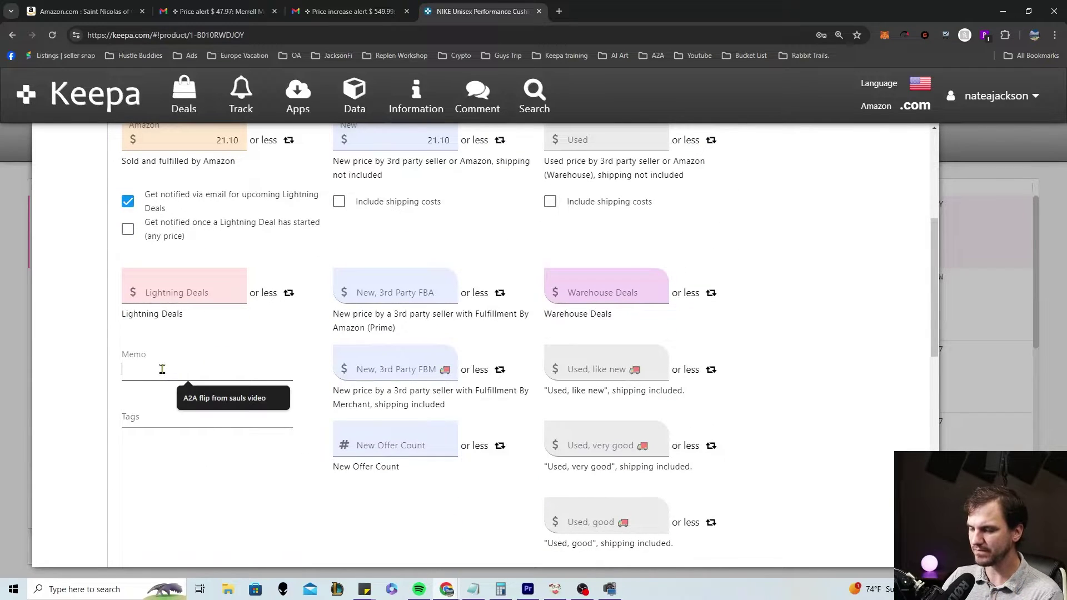
text(nike outlet replen (26)
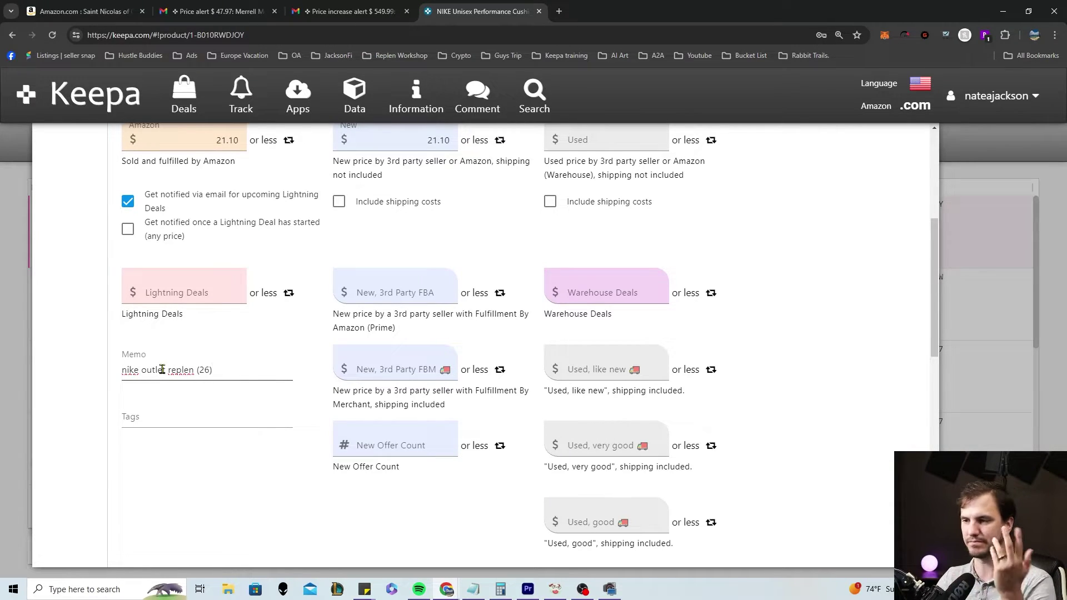
Tag the product tracking as "Replen".
click(168, 418)
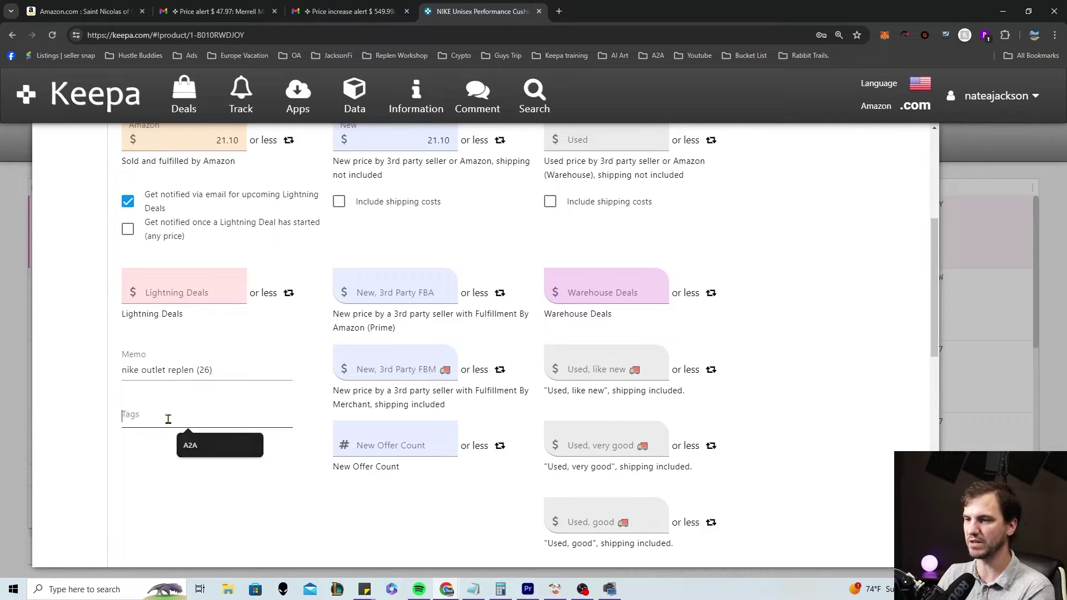
text(A)
key(BackSpace)
text(Replen)
click(188, 445)
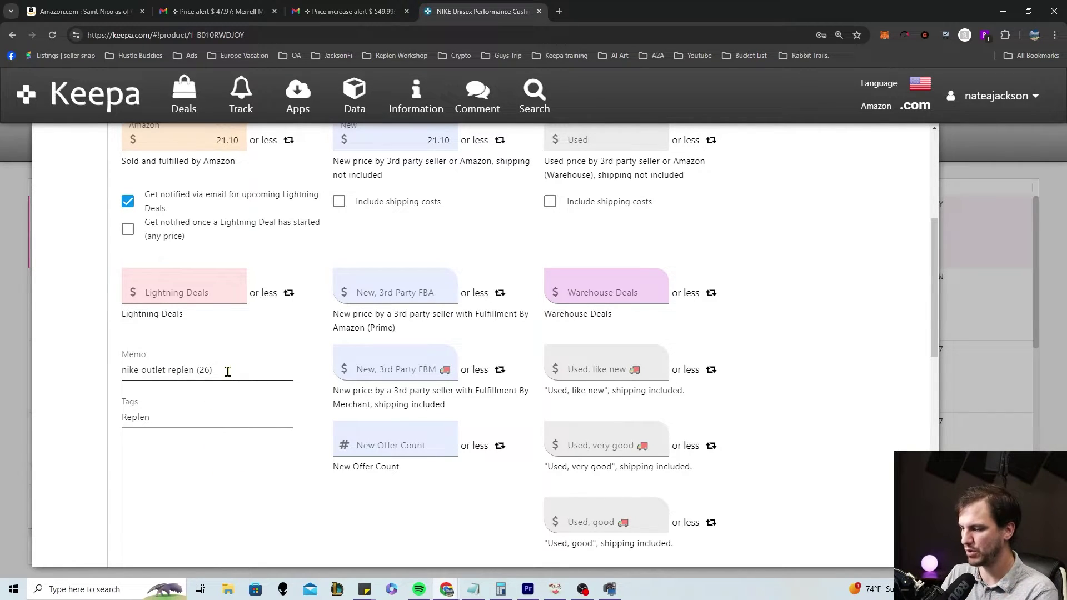
Change the memo to "nike outlet replen (9.99 > 26)".
text(9.99)
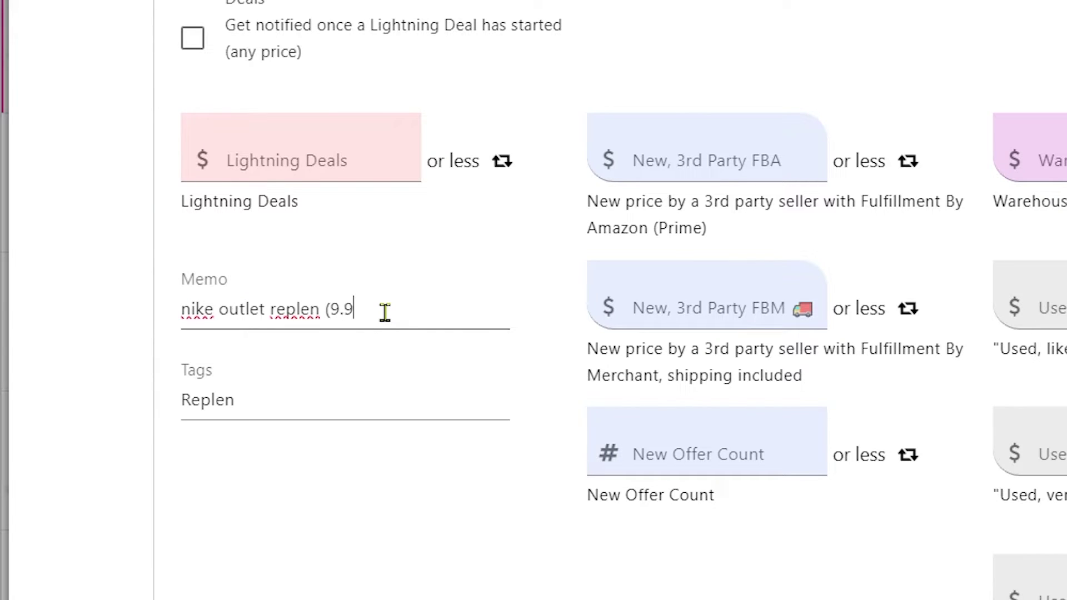
text(_>)
text( 26))
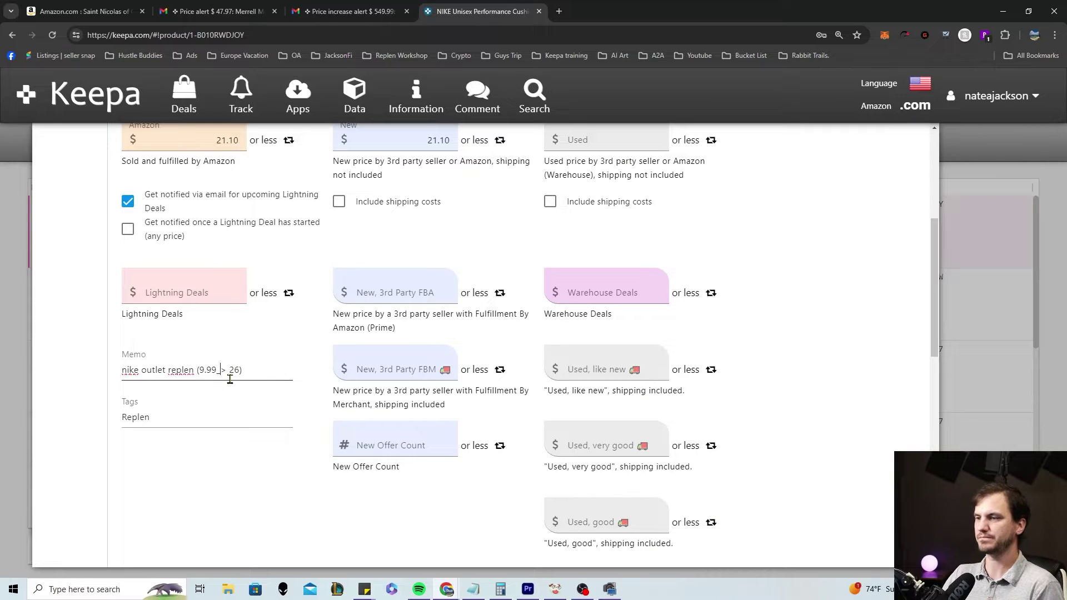
key(BackSpace)
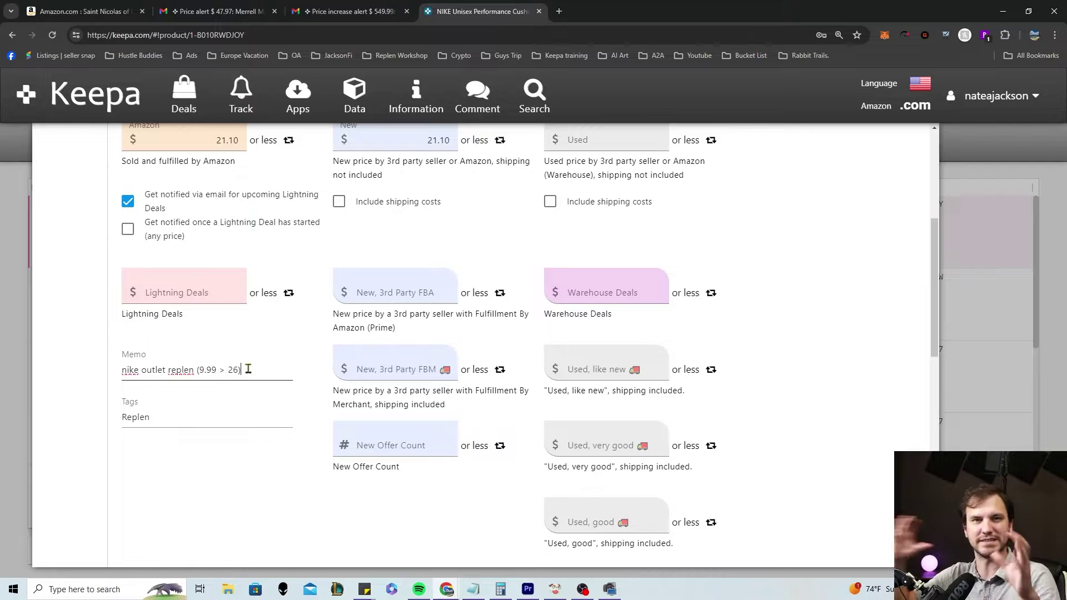
Set the tracking duration to 10 years and start tracking the socks.
scroll(346, 404, down, 10)
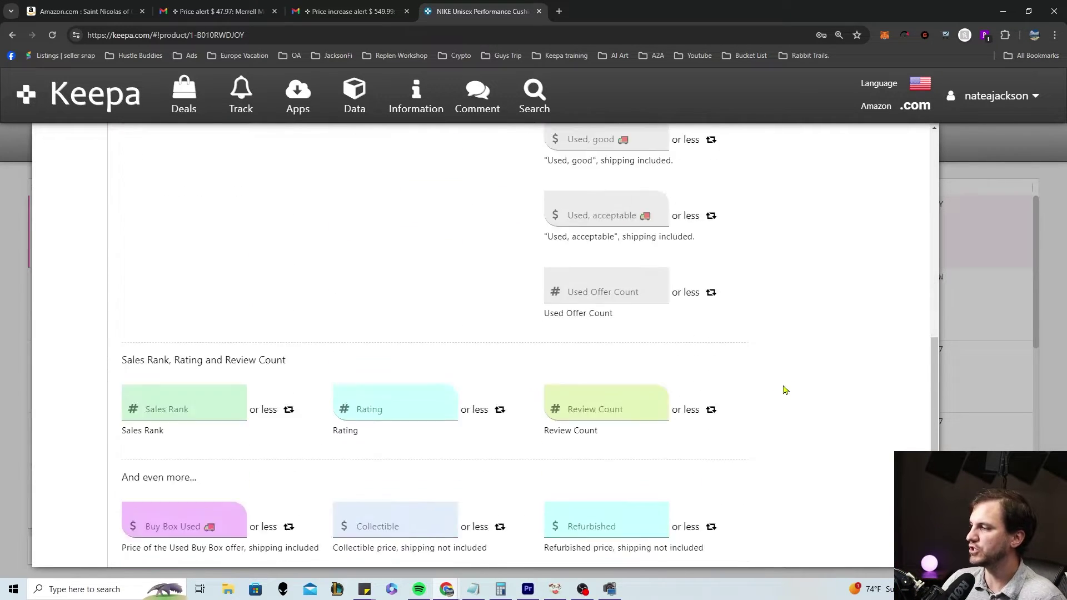
scroll(343, 356, down, 2)
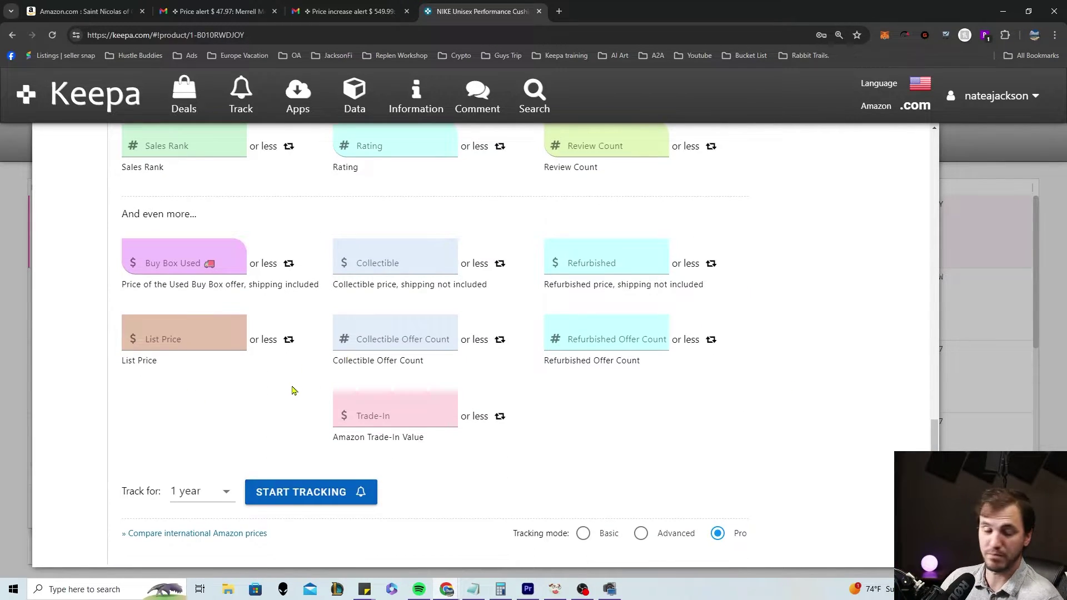
click(204, 492)
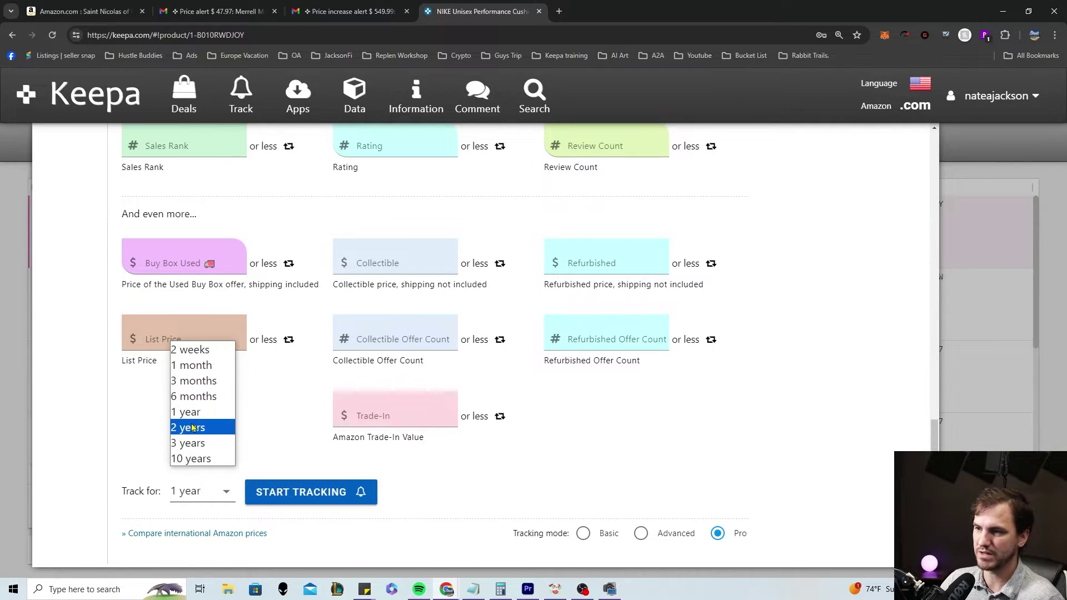
click(191, 459)
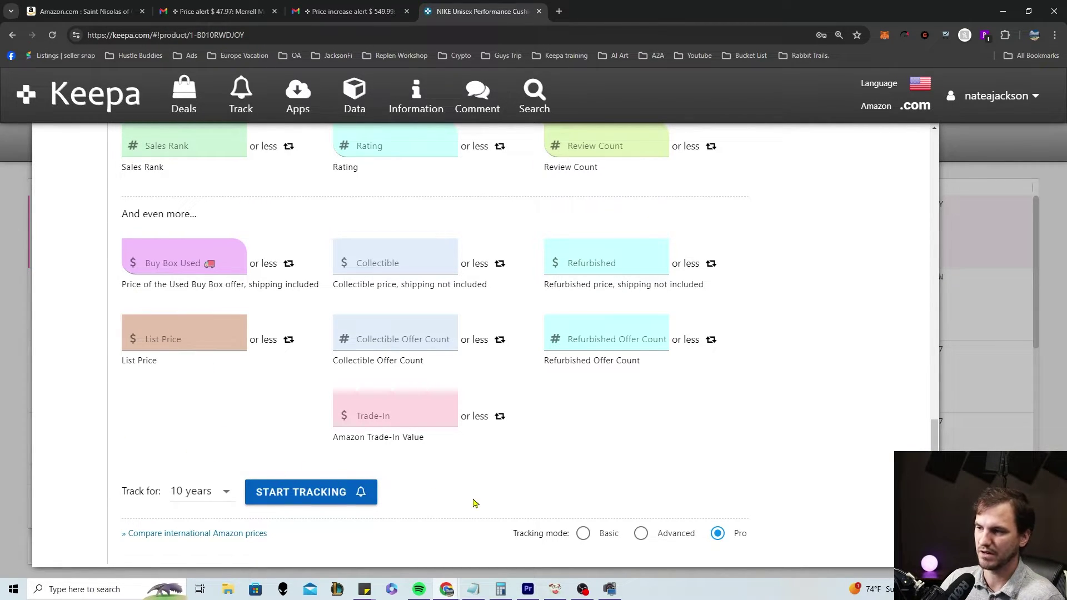
click(300, 502)
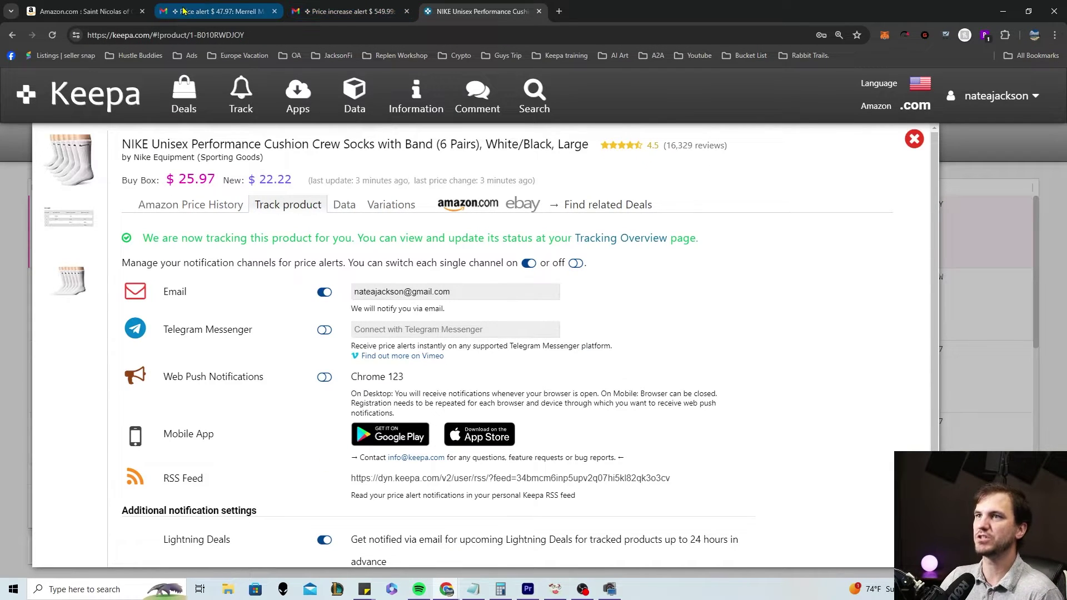
Switch to the Saint Nicolas of Cage product page on Amazon and show its Keepa price history for the past year.
click(84, 11)
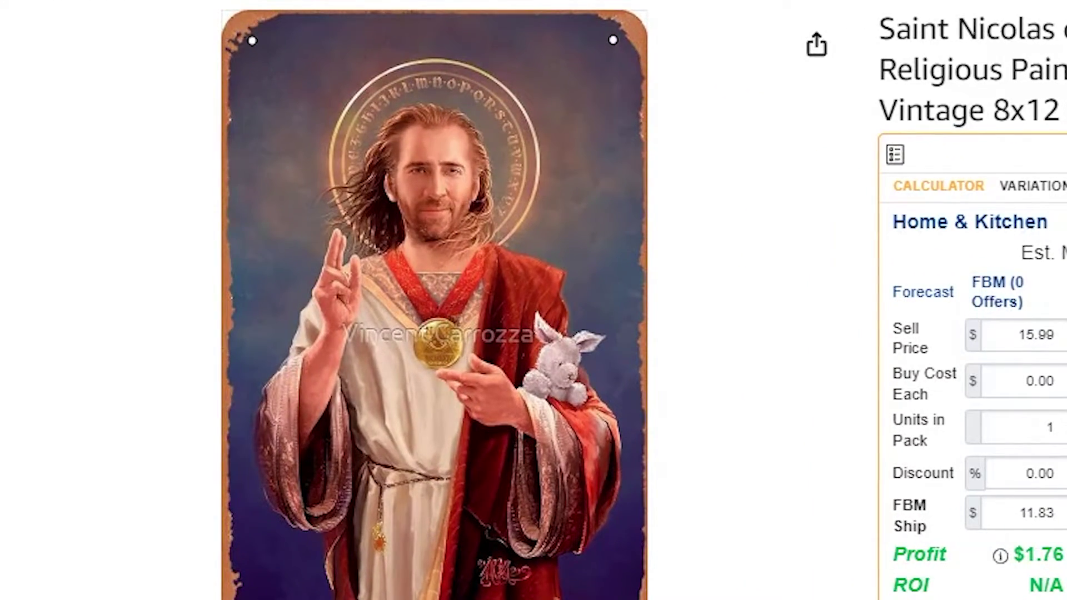
scroll(539, 300, down, 5)
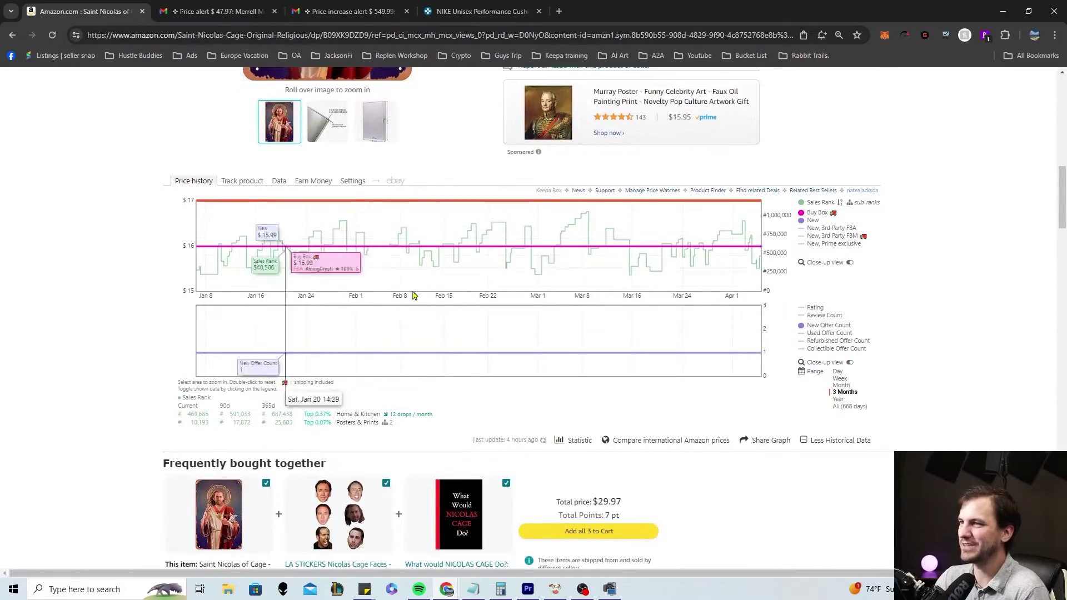
scroll(369, 294, up, 1)
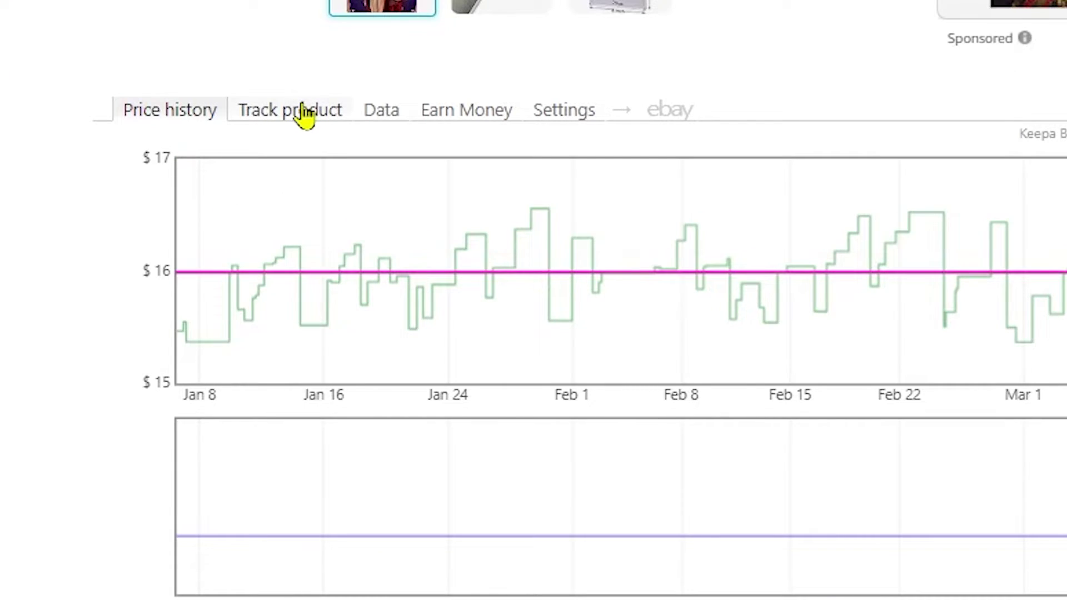
click(249, 238)
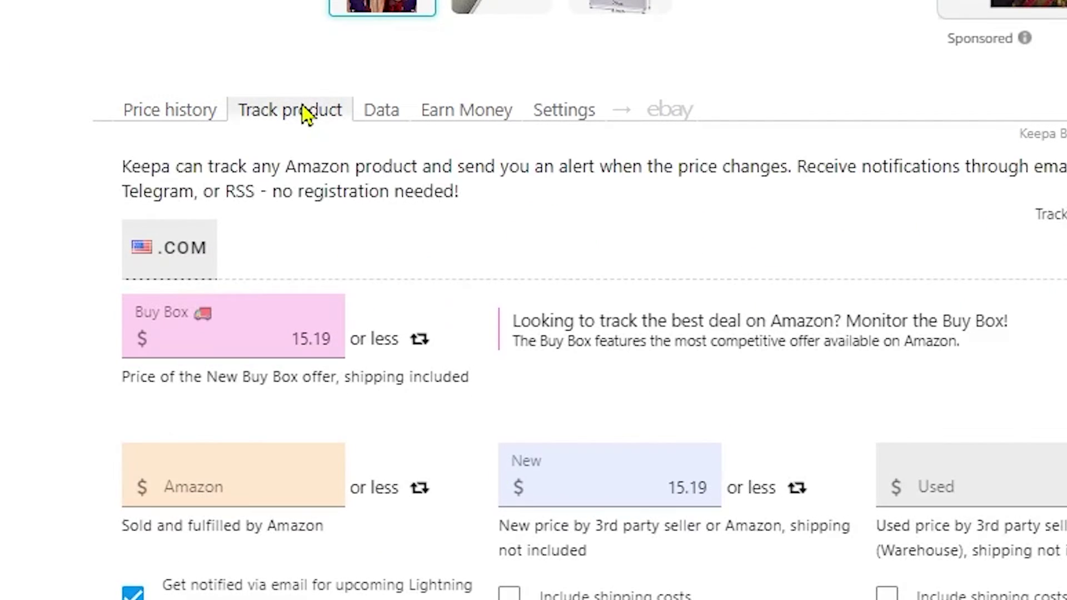
scroll(846, 282, up, 5)
scroll(844, 283, down, 6)
click(166, 248)
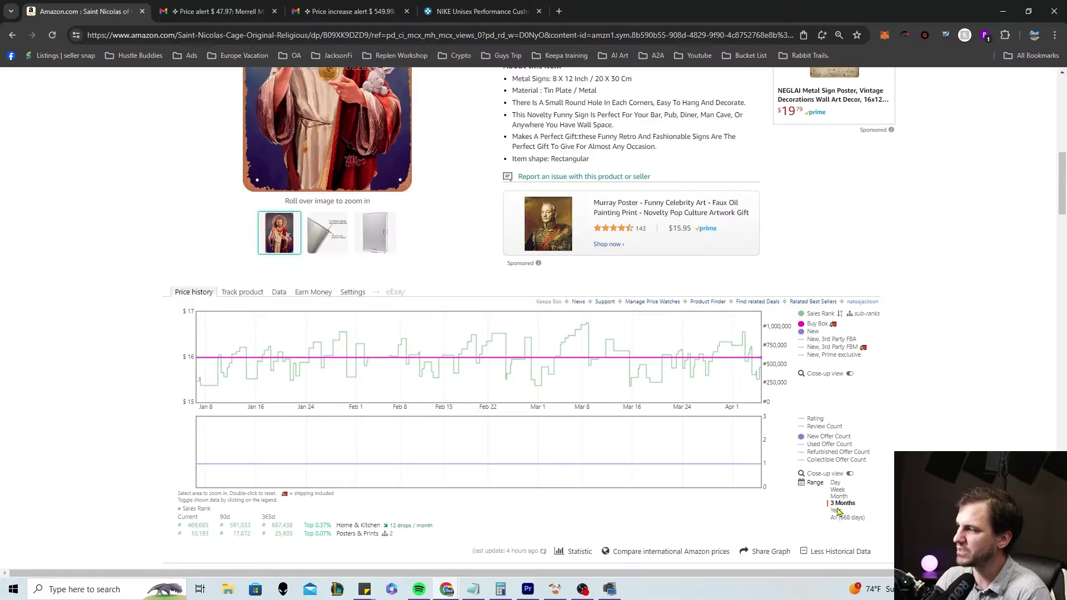
click(838, 510)
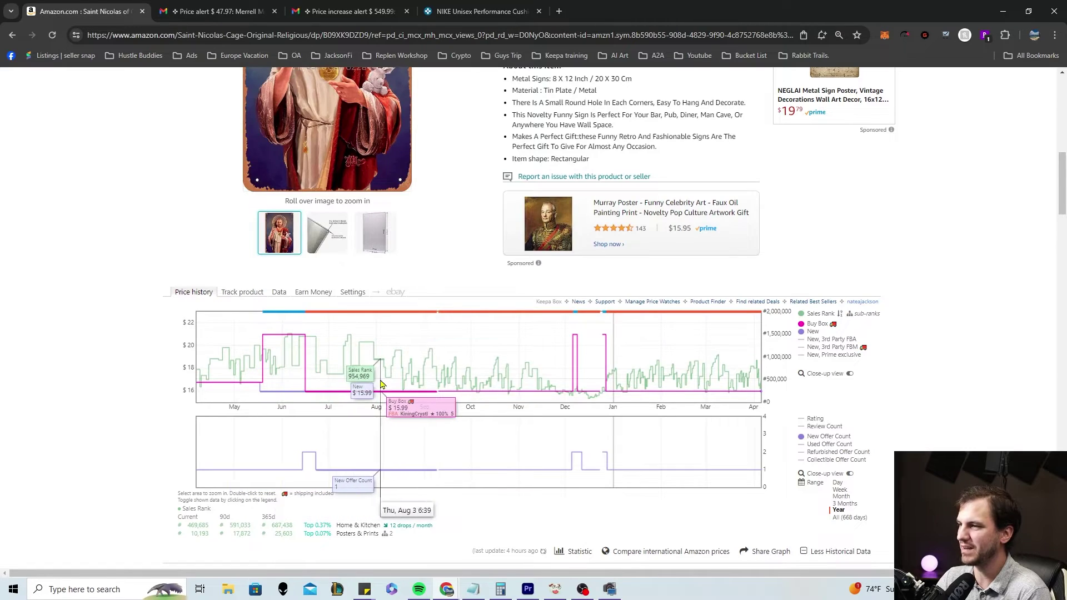
Open product tracking for the Saint Nicolas sign and set its Buy Box alert to $19.99 or more.
click(279, 292)
click(242, 293)
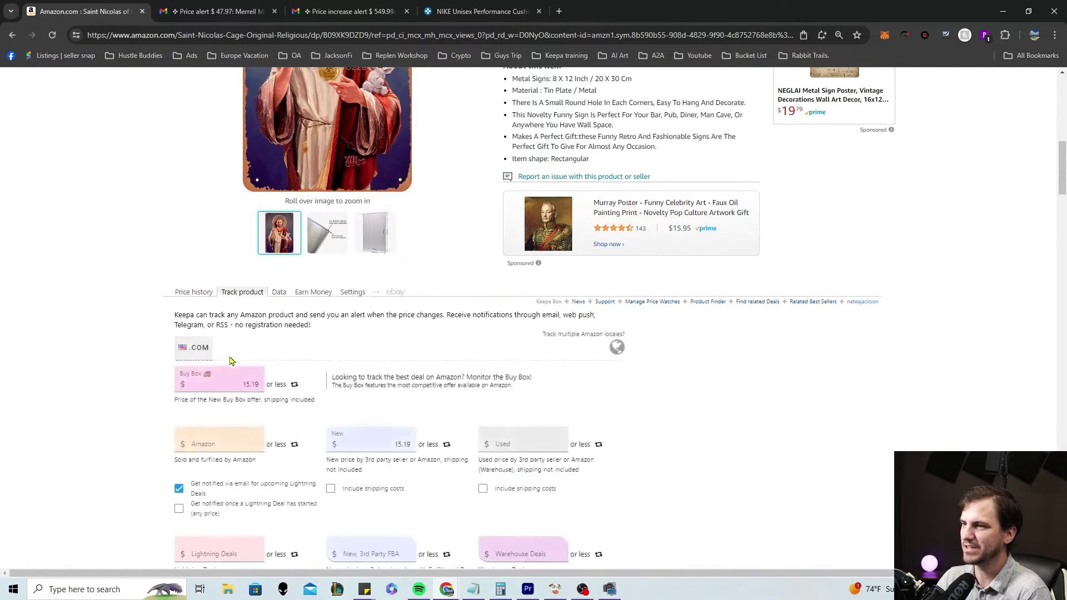
click(251, 385)
text(9.99)
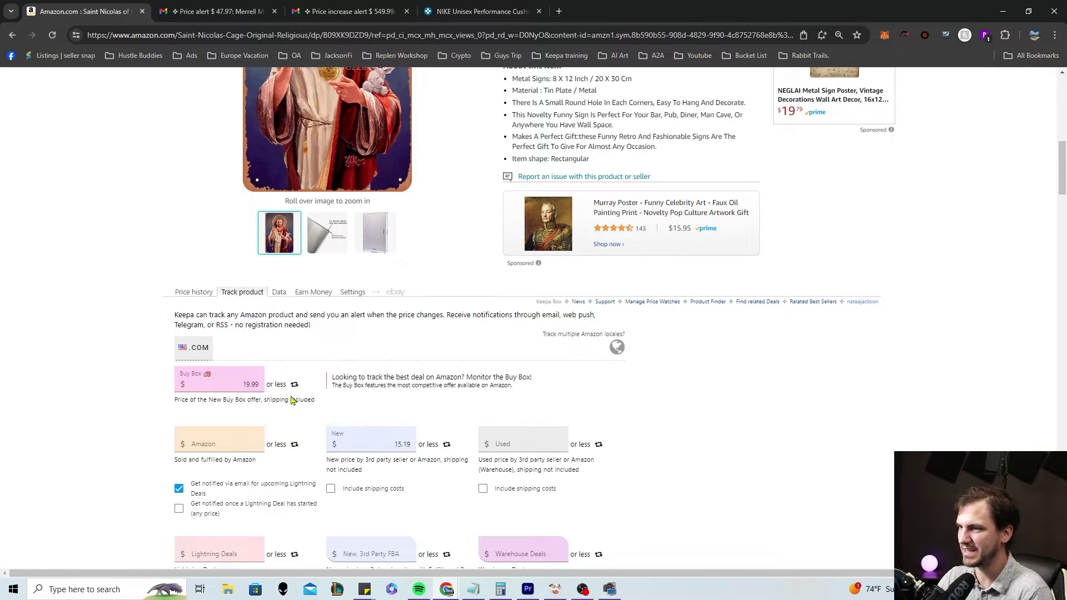
click(299, 386)
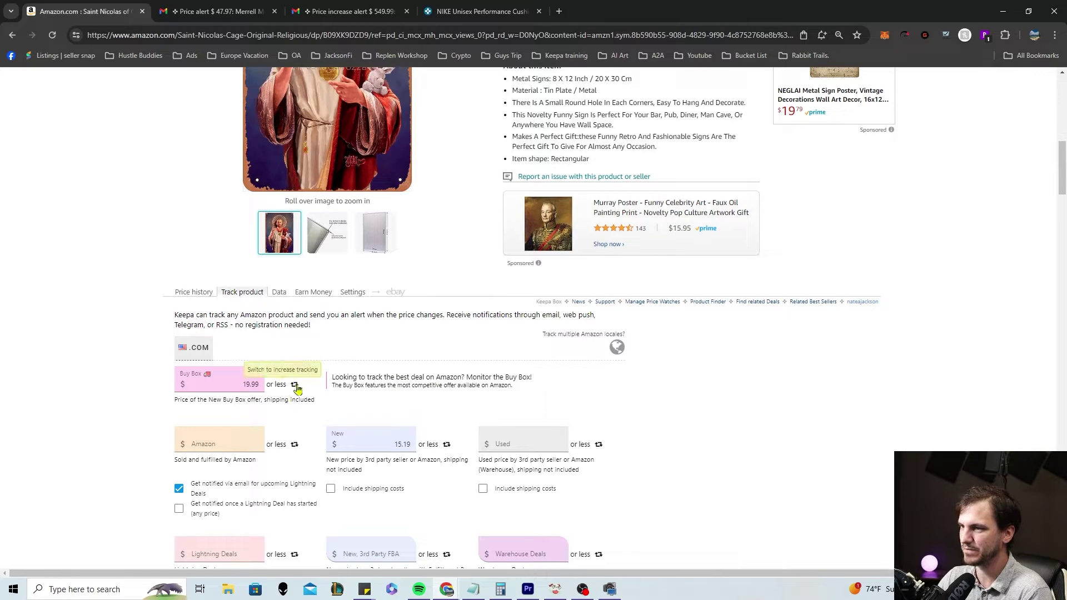
Enter "joke" as the memo for the sign's price tracking.
scroll(692, 378, down, 5)
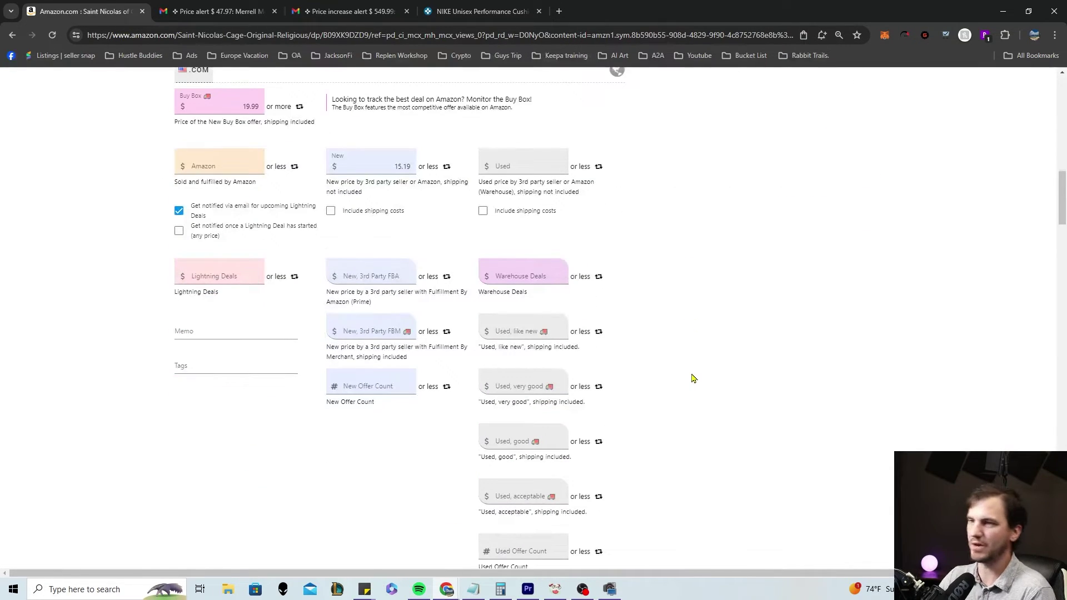
click(246, 324)
text(joke)
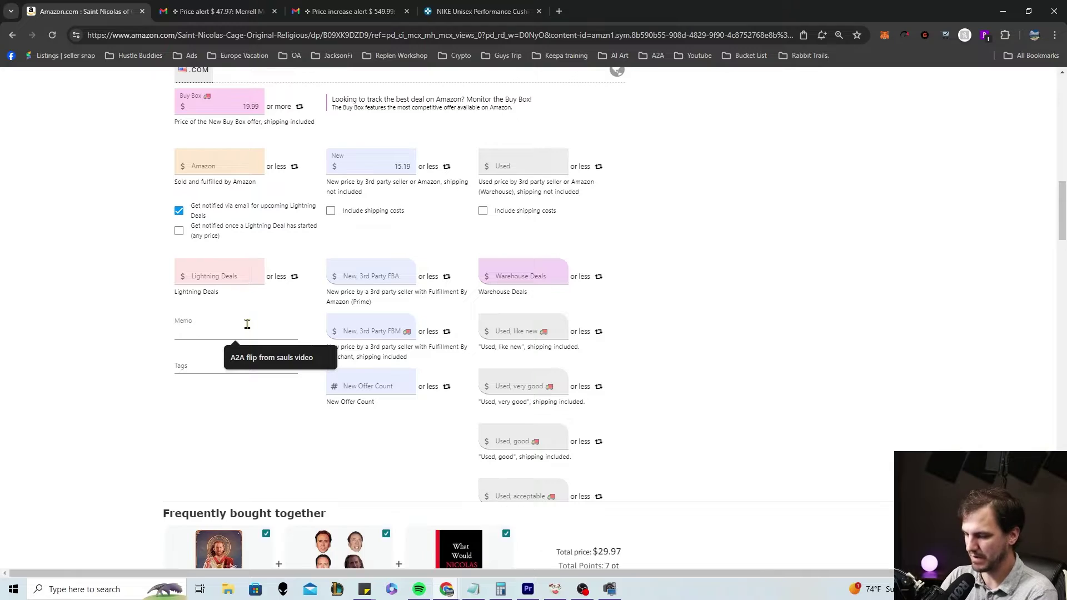
click(167, 298)
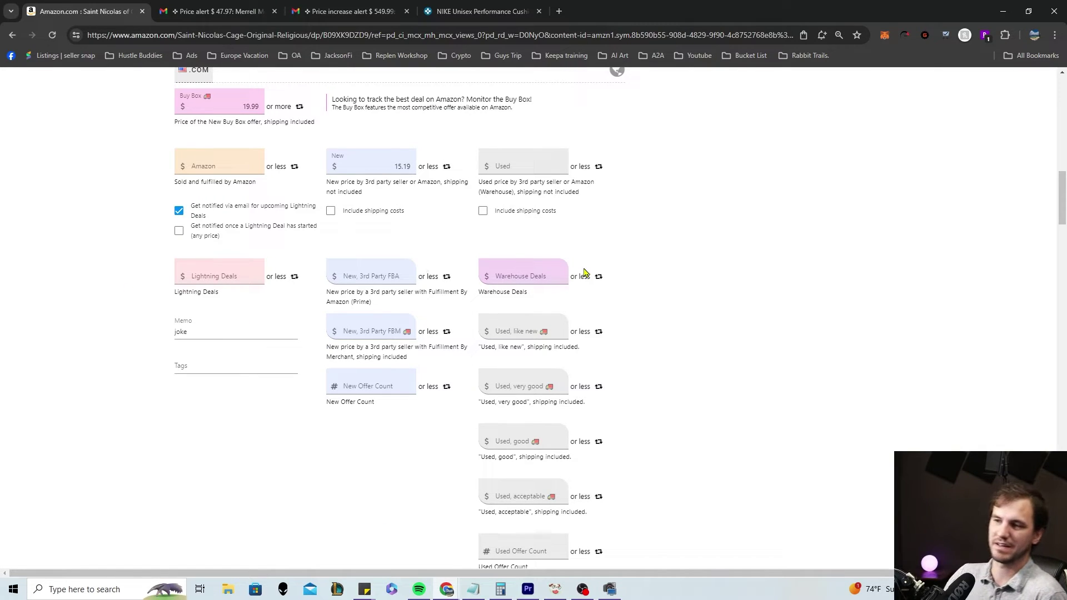
scroll(839, 426, down, 12)
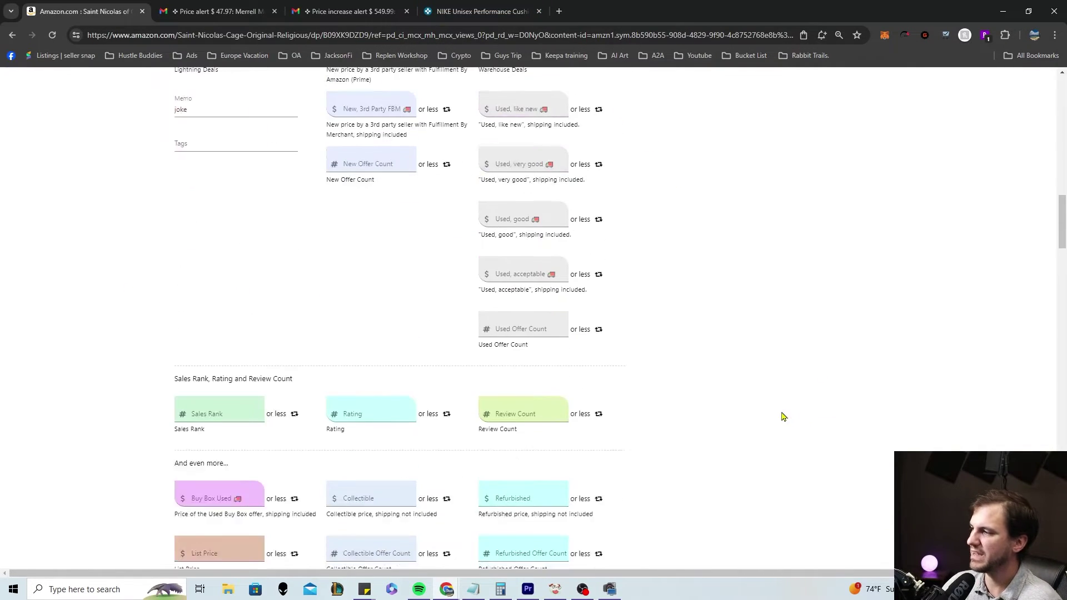
Start the price tracking for the Saint Nicolas sign and return to its product details.
click(331, 218)
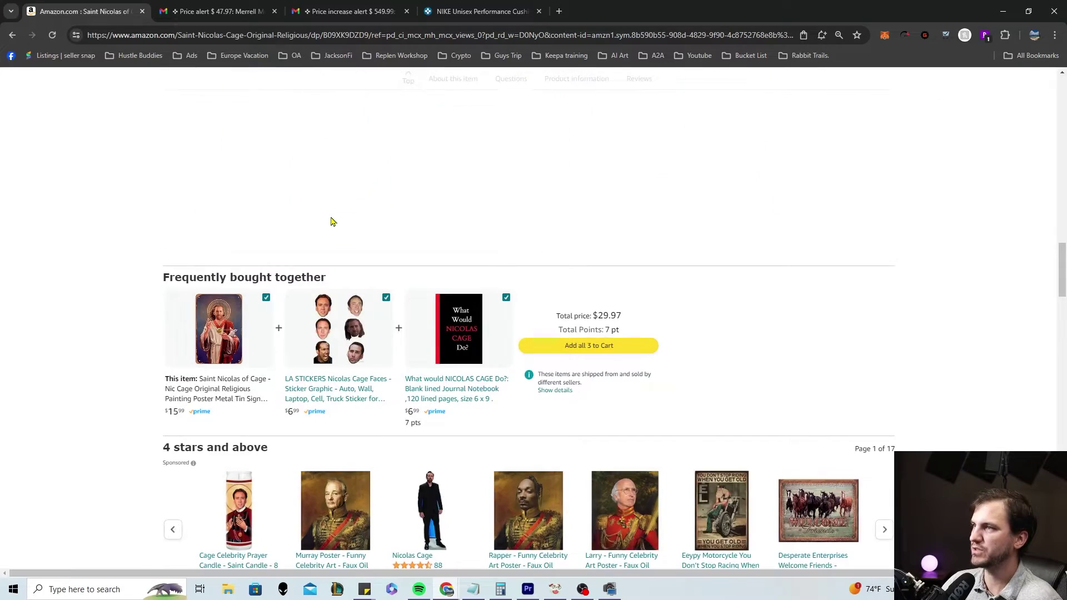
scroll(612, 272, up, 10)
scroll(612, 256, up, 1)
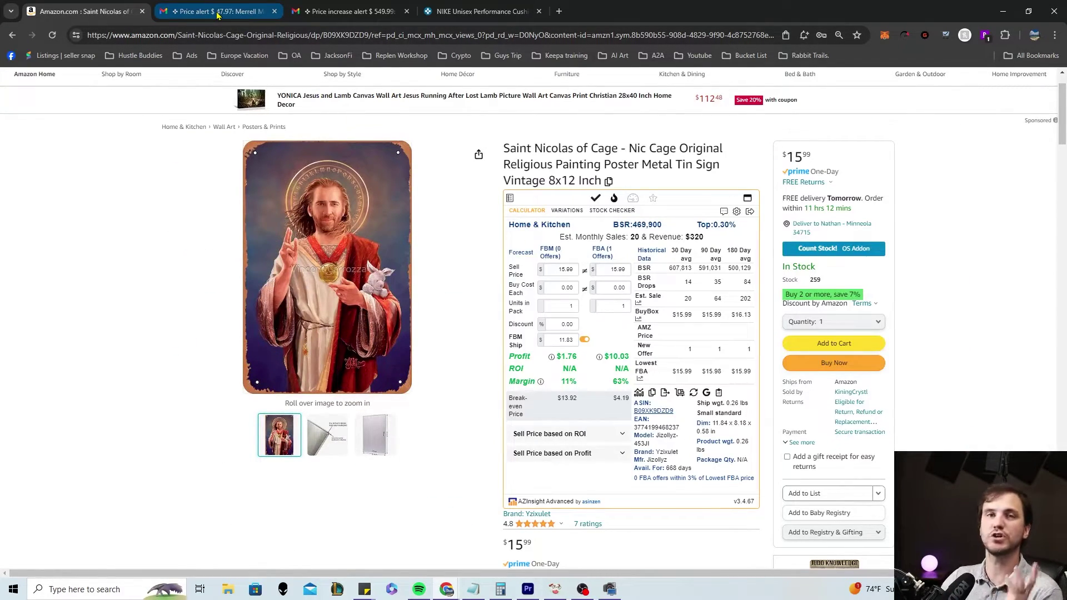
Switch to the Gmail price increase alert for the Baby Jogger stroller and review its price watch table and chart.
mouse_move(217, 15)
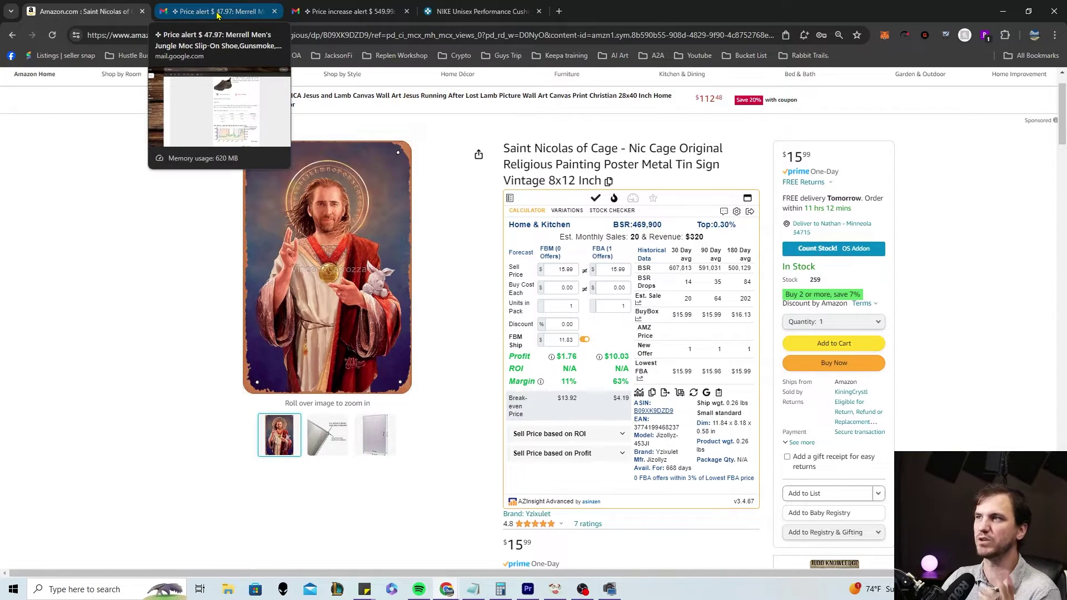
click(352, 8)
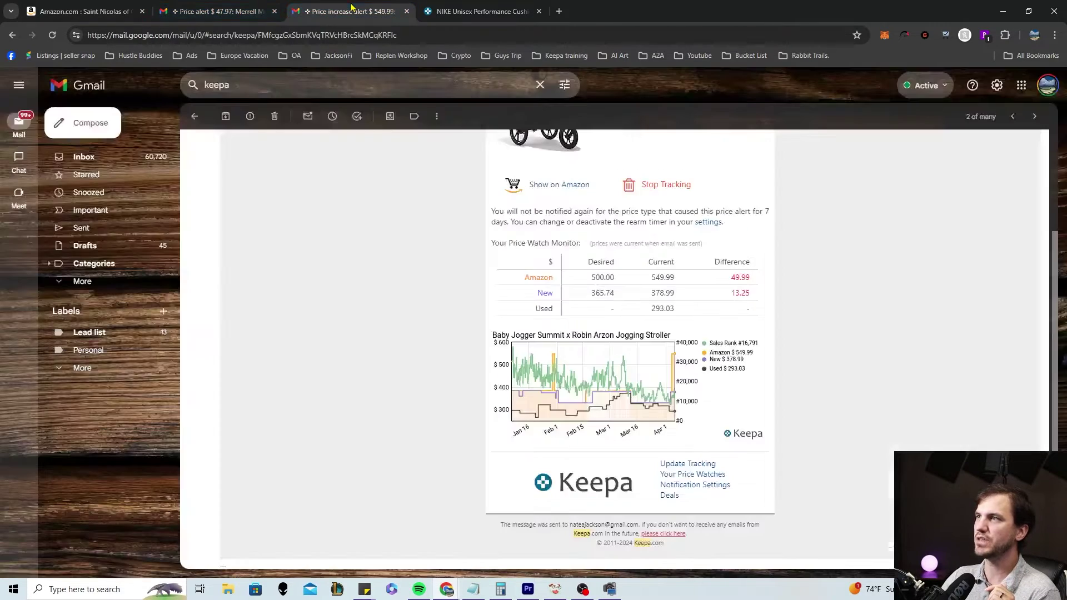
scroll(813, 482, up, 3)
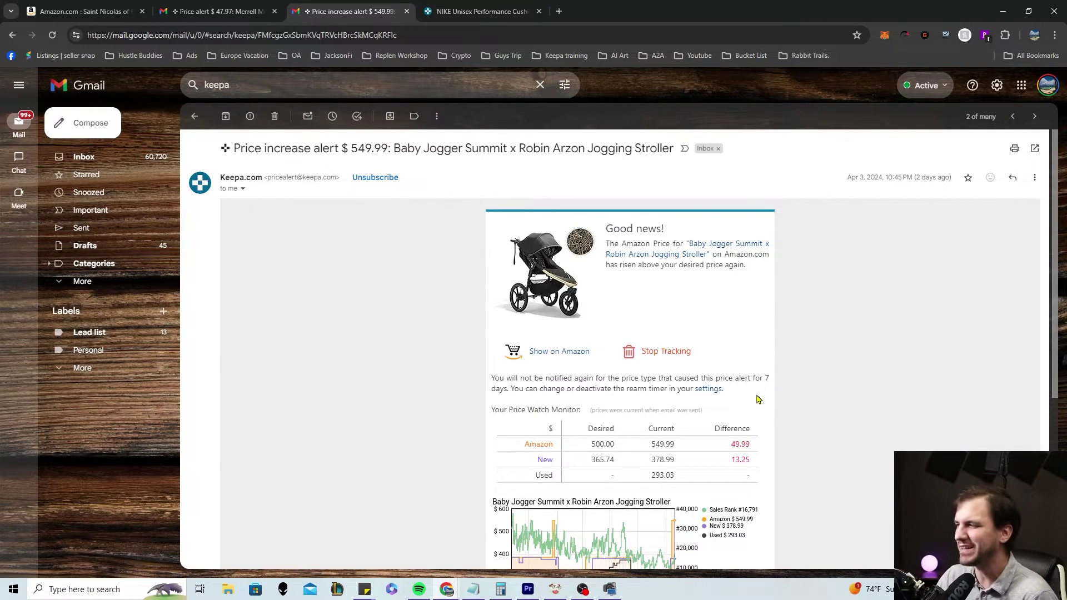
scroll(687, 300, down, 2)
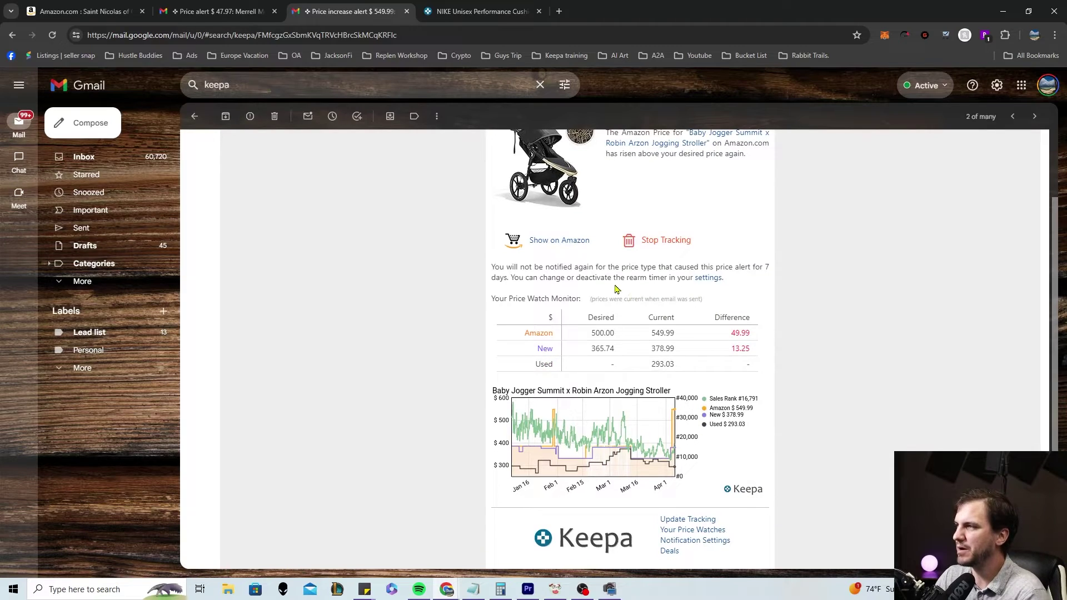
scroll(619, 367, down, 1)
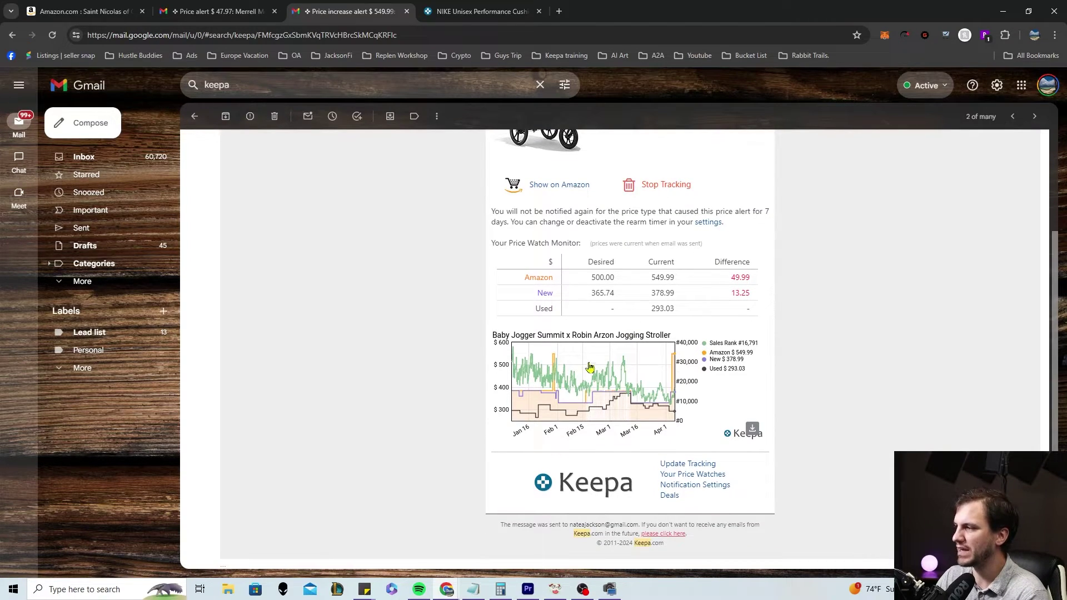
Open the stroller's Amazon page from the alert e-mail and set its FBA buy cost to 260 in the profit calculator.
click(551, 190)
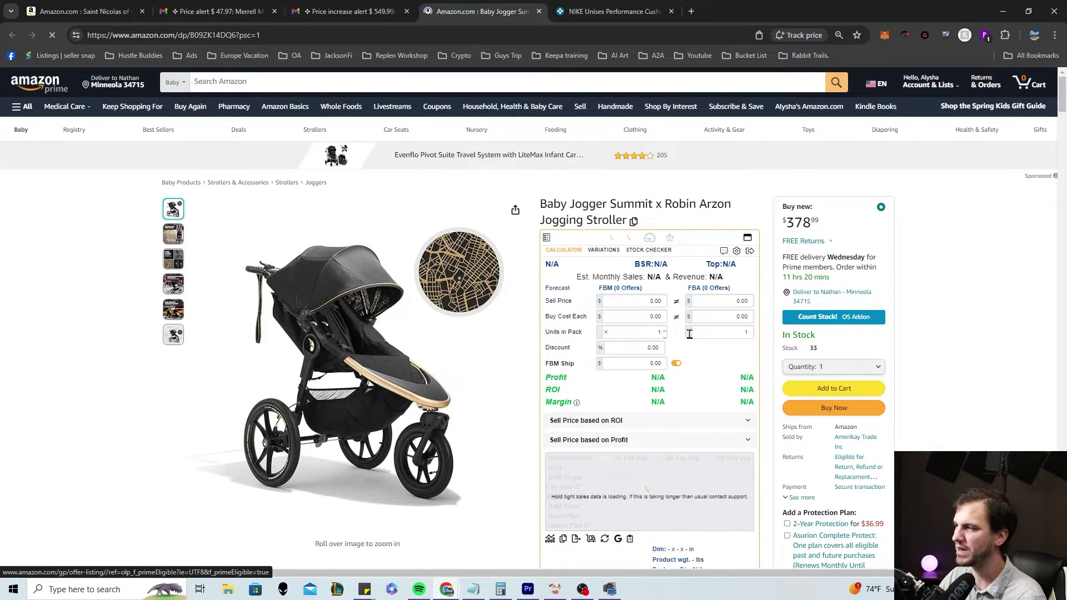
click(732, 317)
text(260)
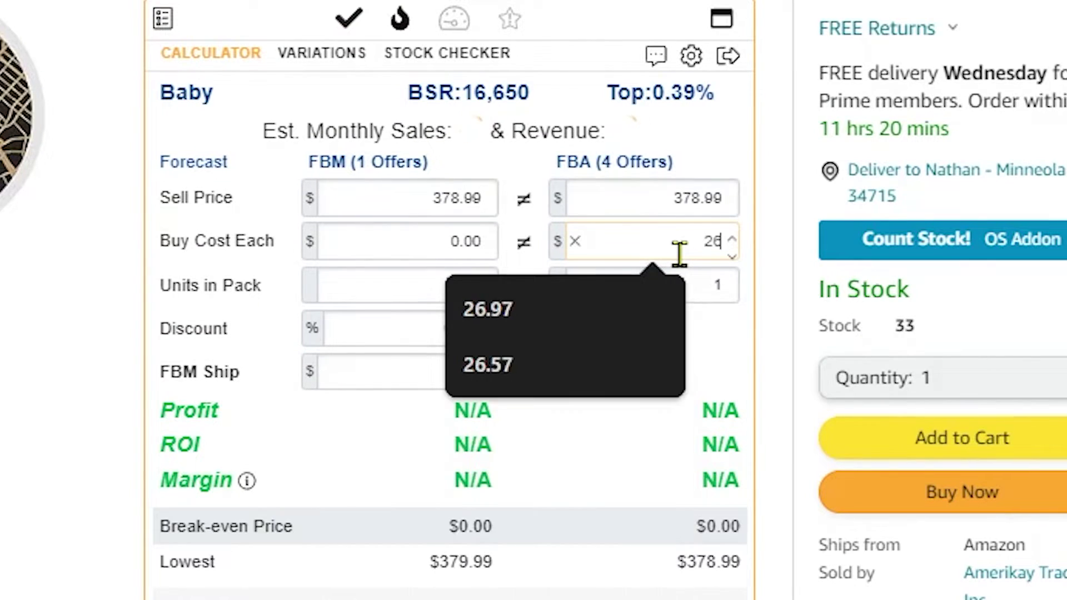
key(Return)
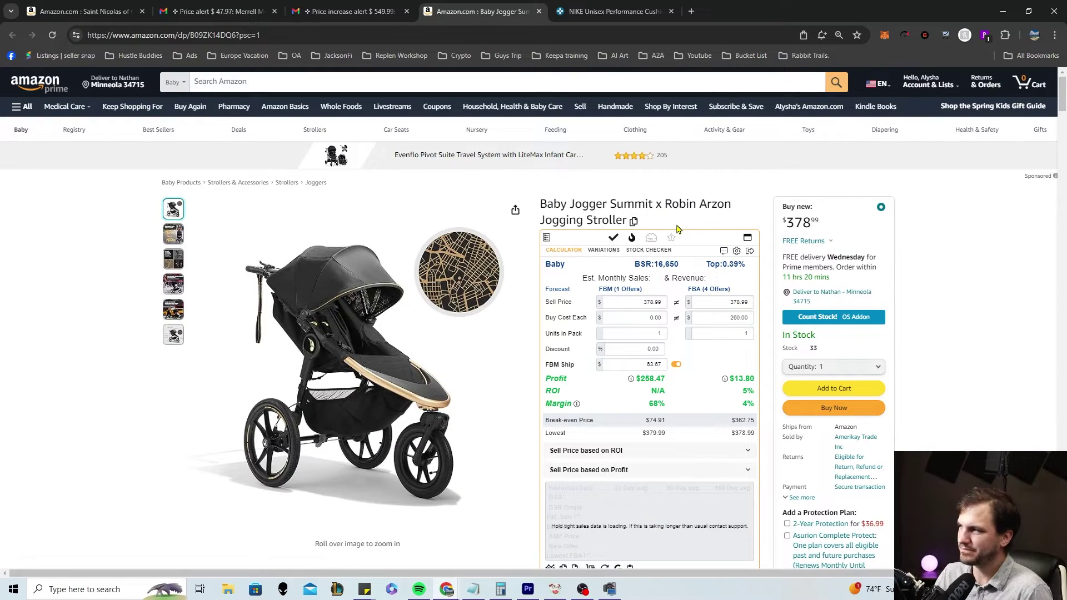
Review the stroller's calculated FBA profit and show its Keepa price history for the past year.
scroll(683, 233, down, 1)
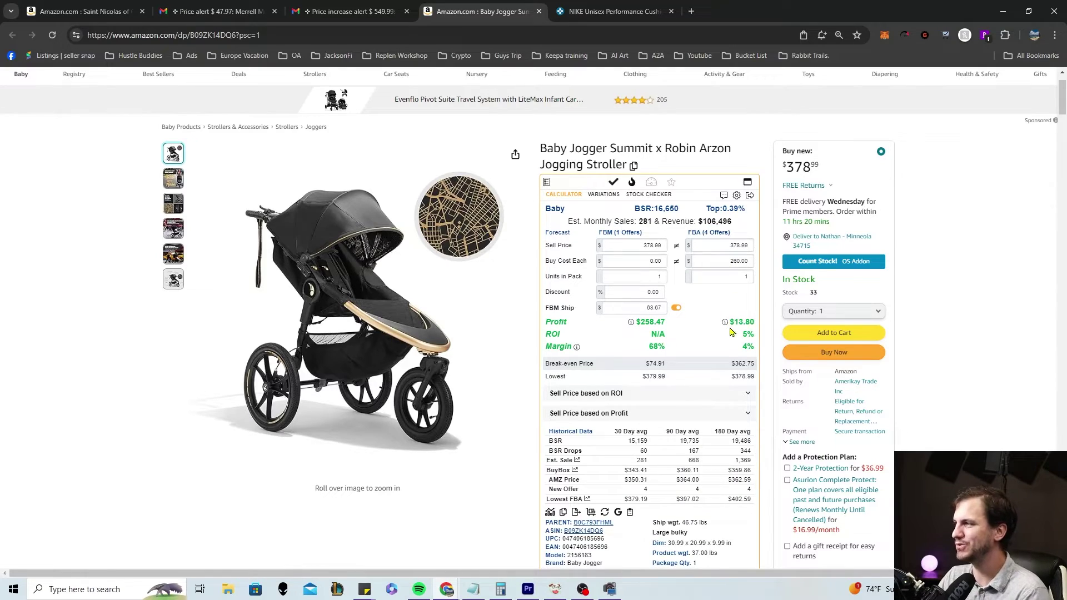
scroll(743, 333, down, 15)
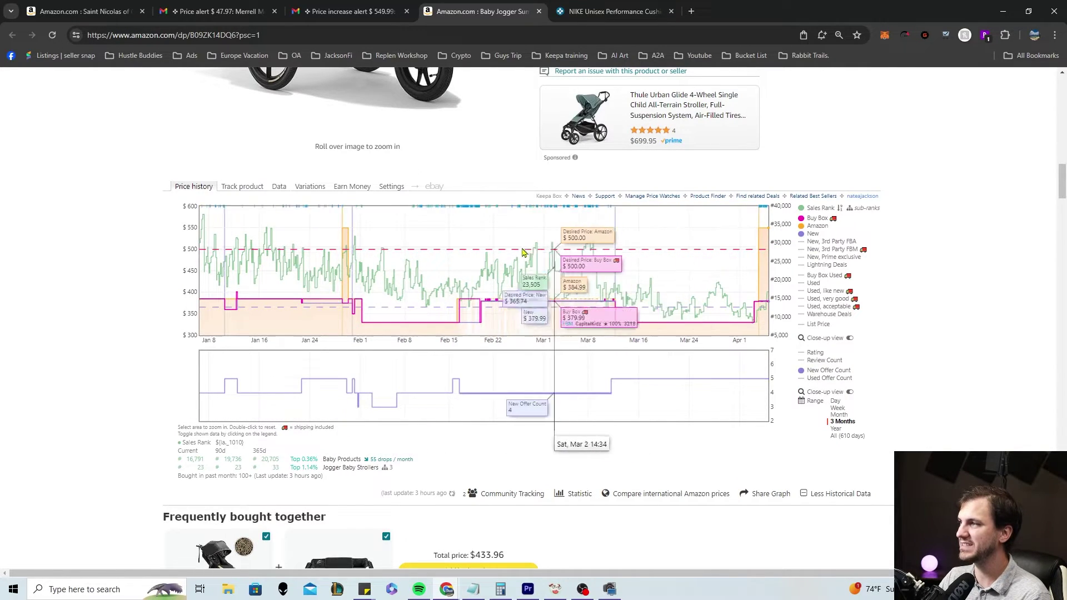
click(837, 430)
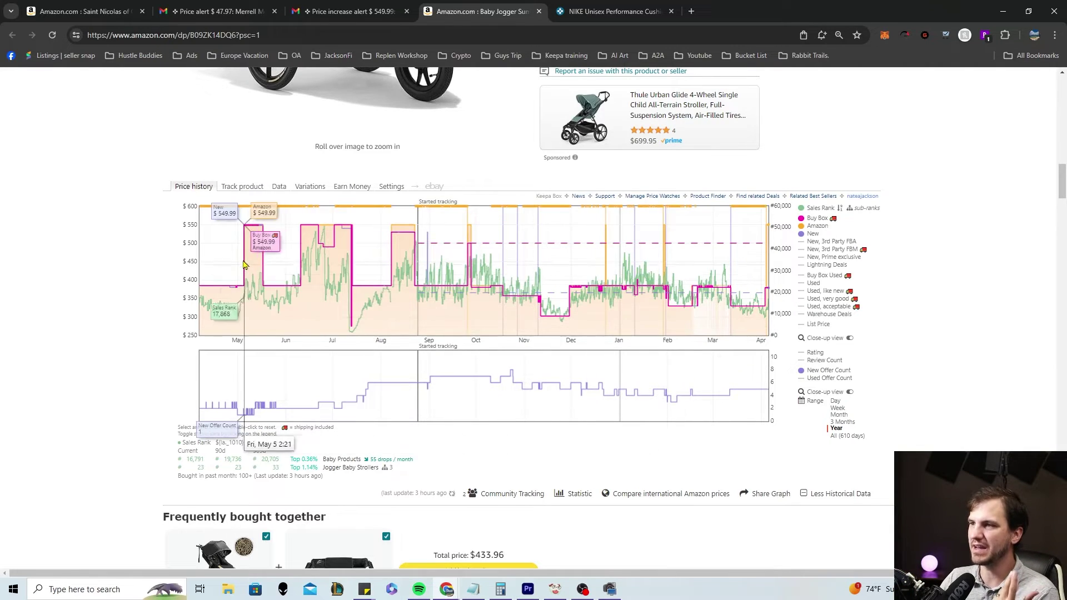
Set the stroller's FBA sell price to 549.99 in the profit calculator and recalculate the profit.
scroll(250, 252, up, 15)
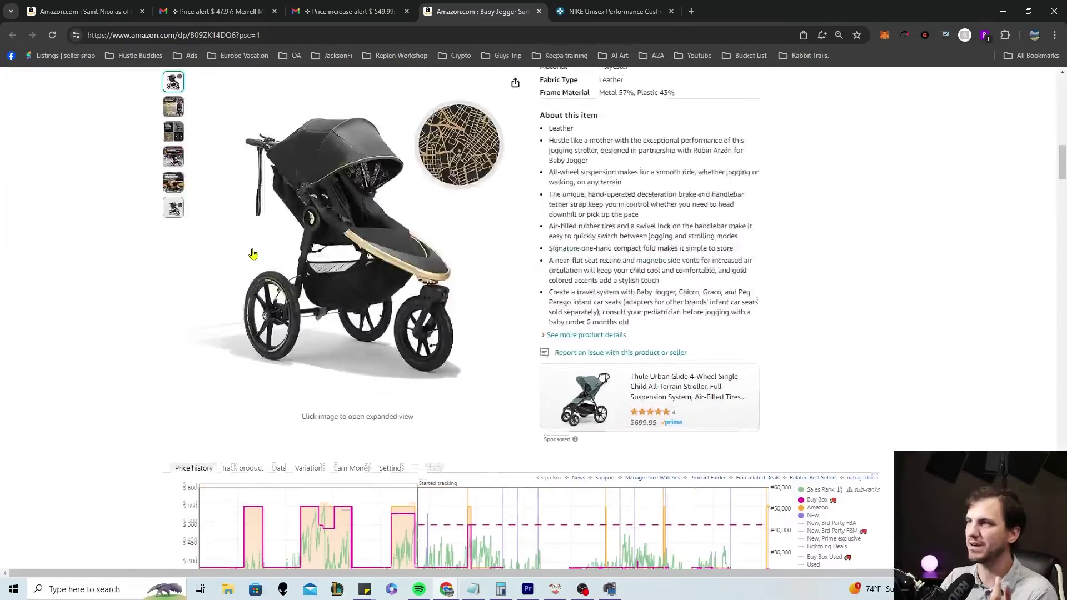
scroll(654, 313, up, 2)
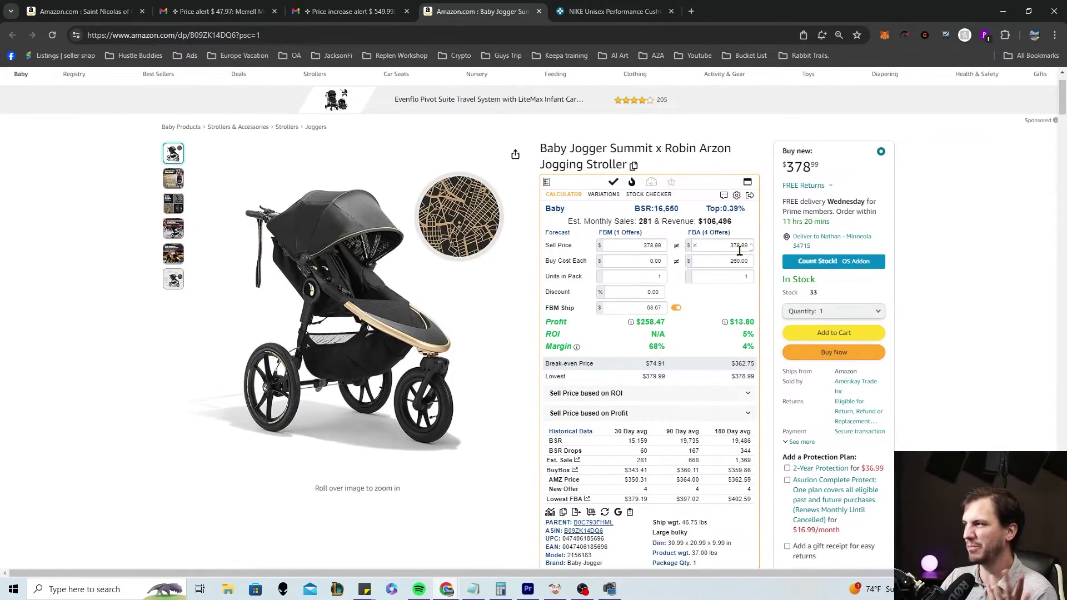
scroll(734, 245, down, 10)
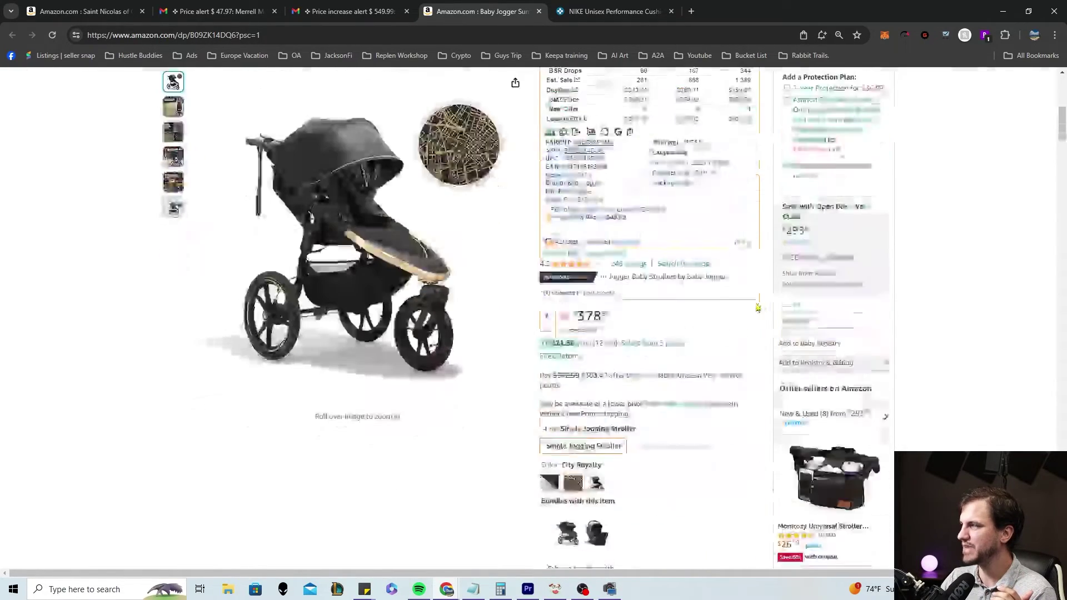
scroll(336, 514, up, 12)
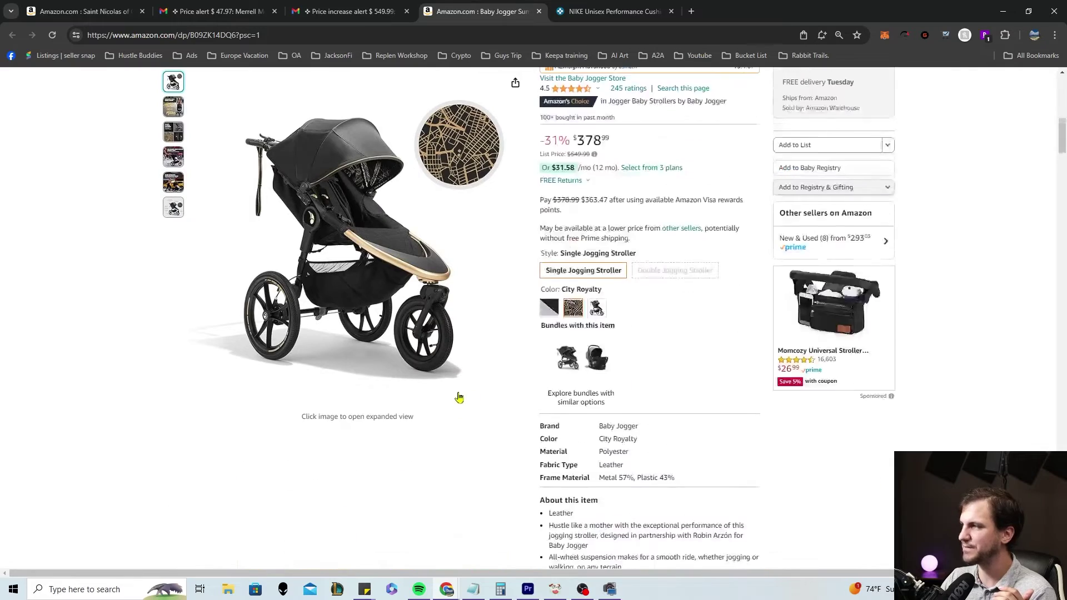
text(549.99)
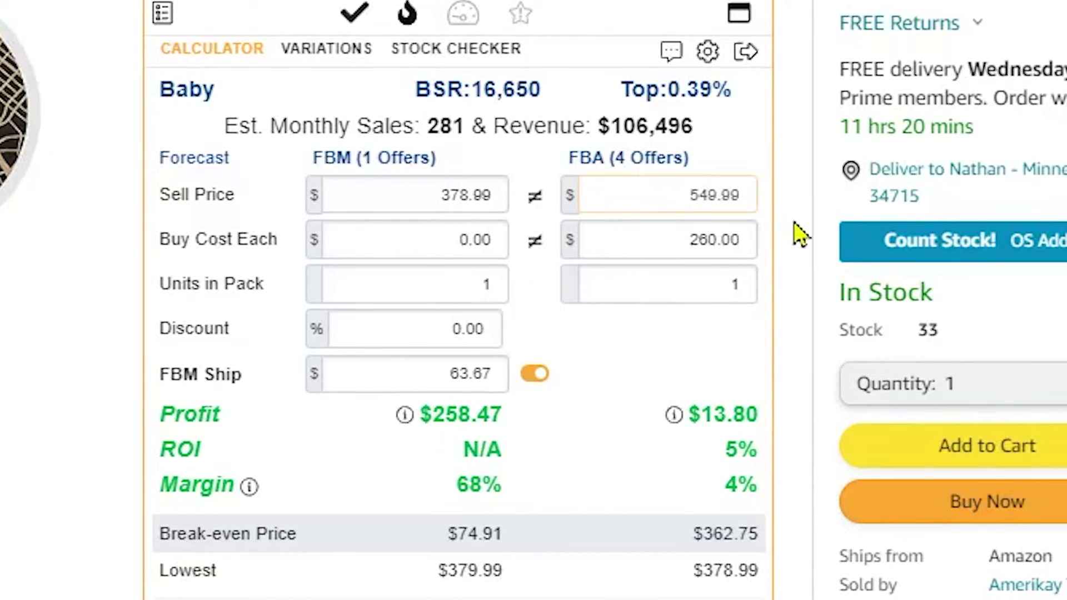
click(795, 224)
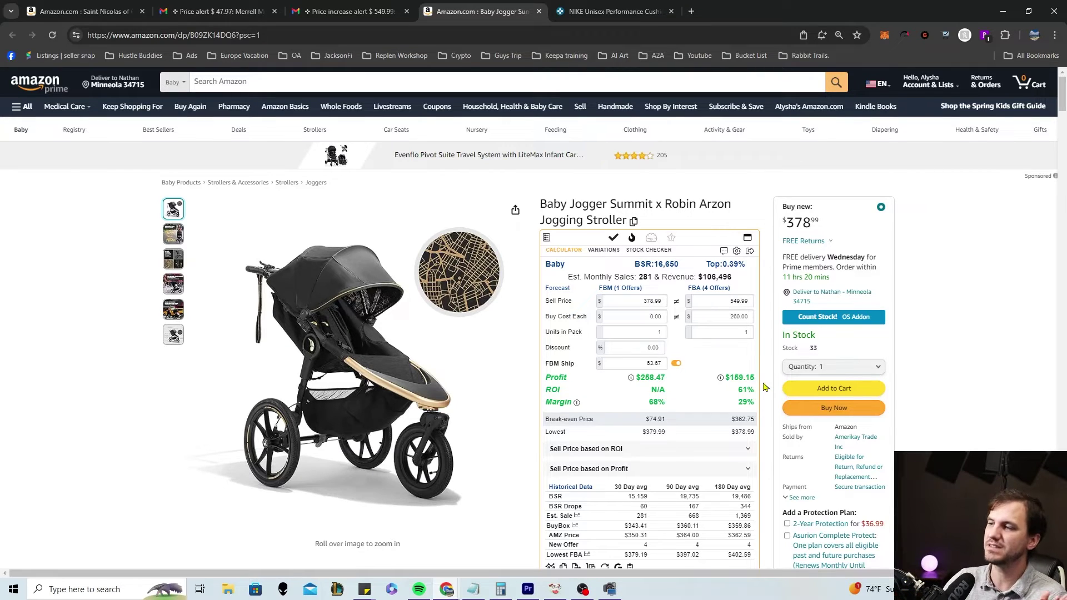
Compare the stroller's estimated monthly sales and historical averages with its one-year Keepa price history.
scroll(761, 370, down, 2)
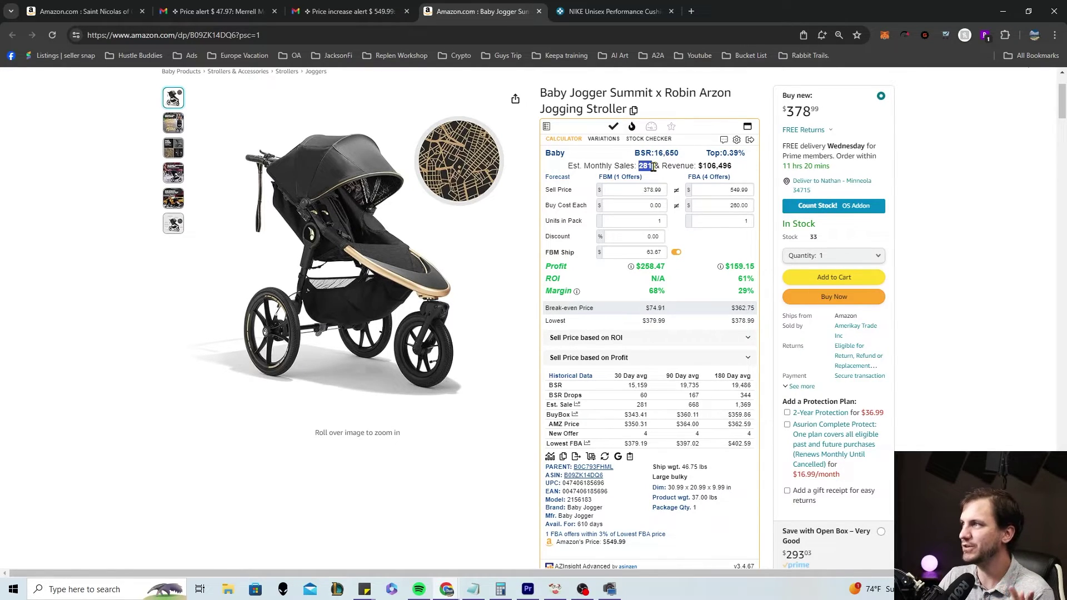
scroll(655, 310, down, 15)
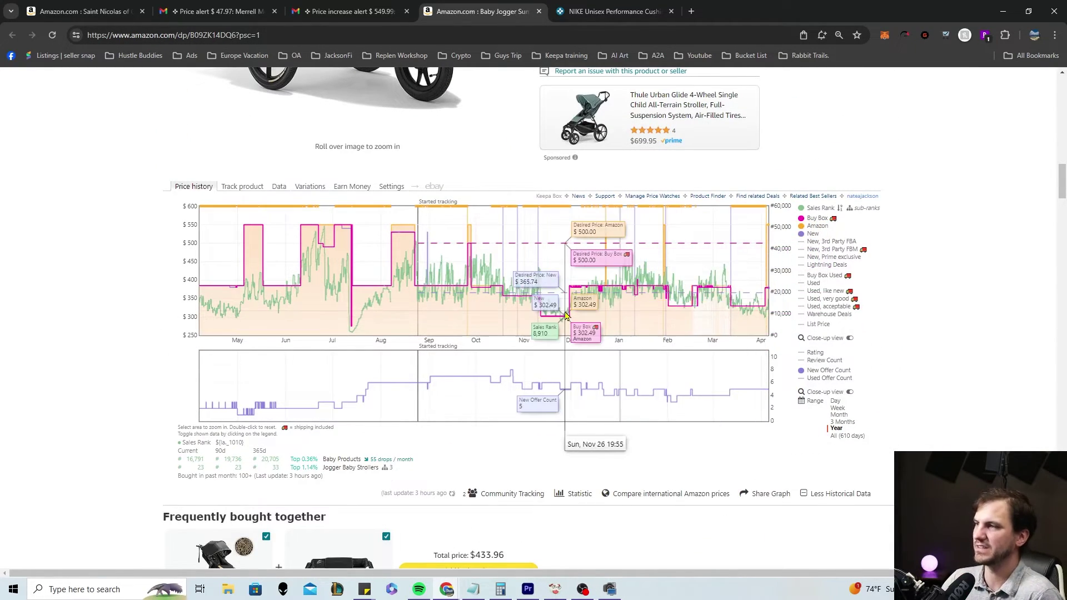
scroll(558, 315, up, 12)
scroll(558, 314, up, 8)
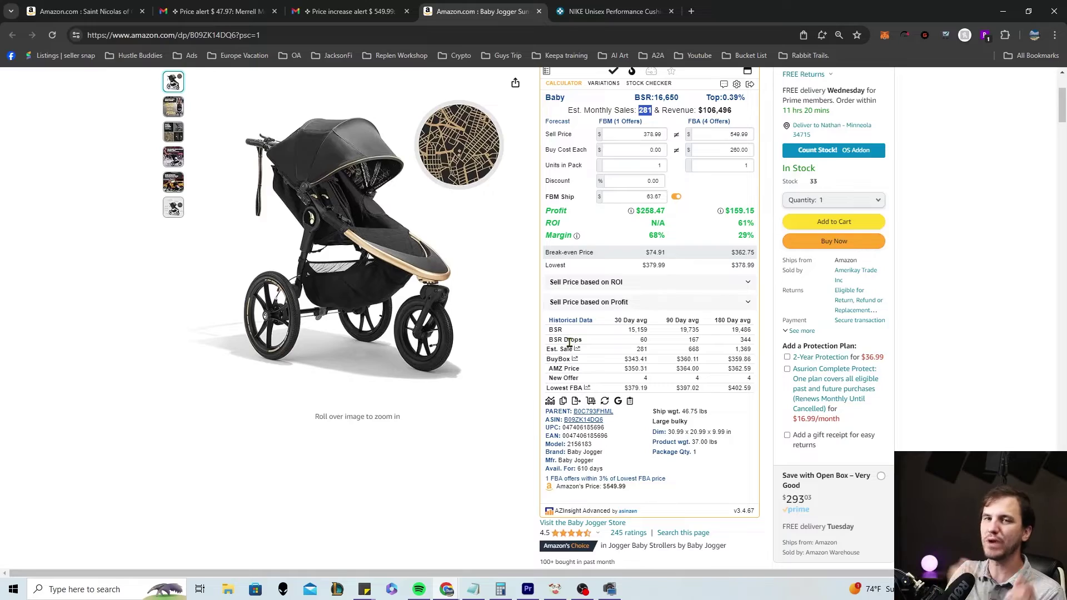
scroll(538, 387, down, 10)
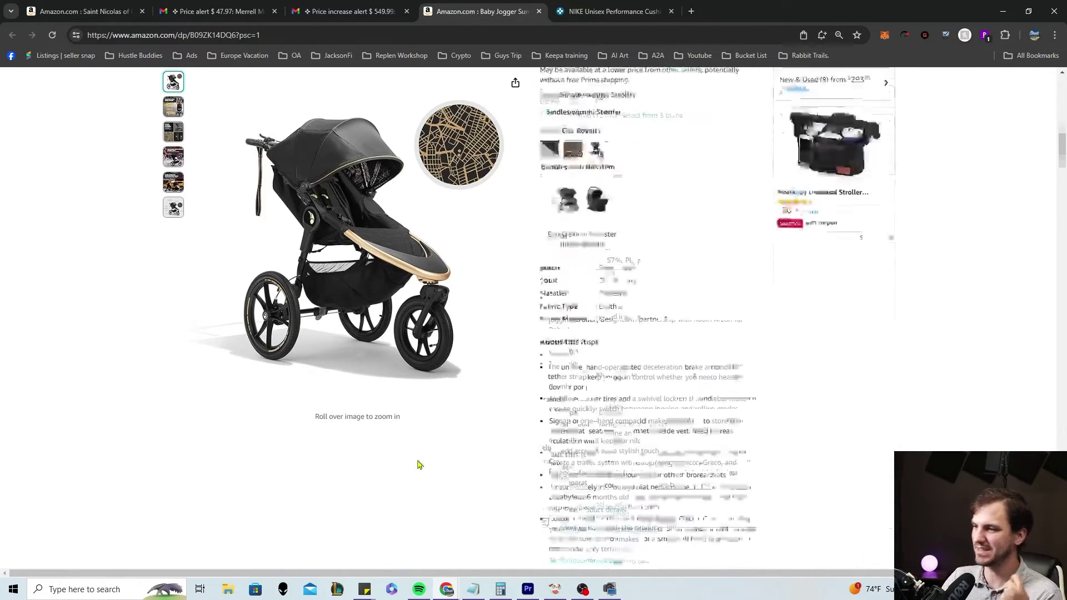
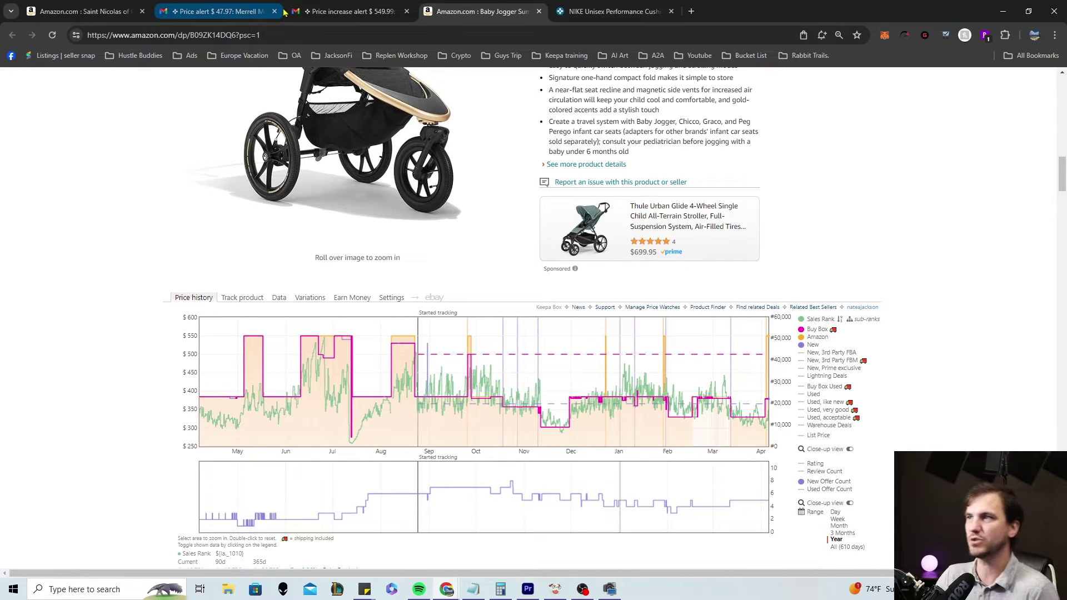
Switch to the Gmail price alert for the Merrell Jungle Moc shoe and review its memo, tags and price watch table.
mouse_move(204, 7)
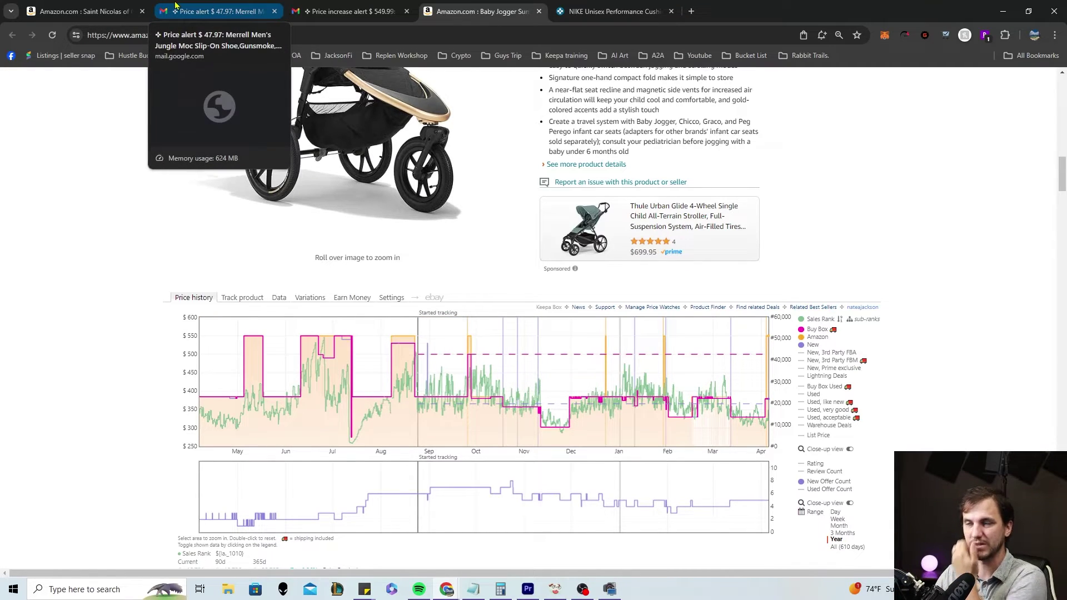
click(203, 8)
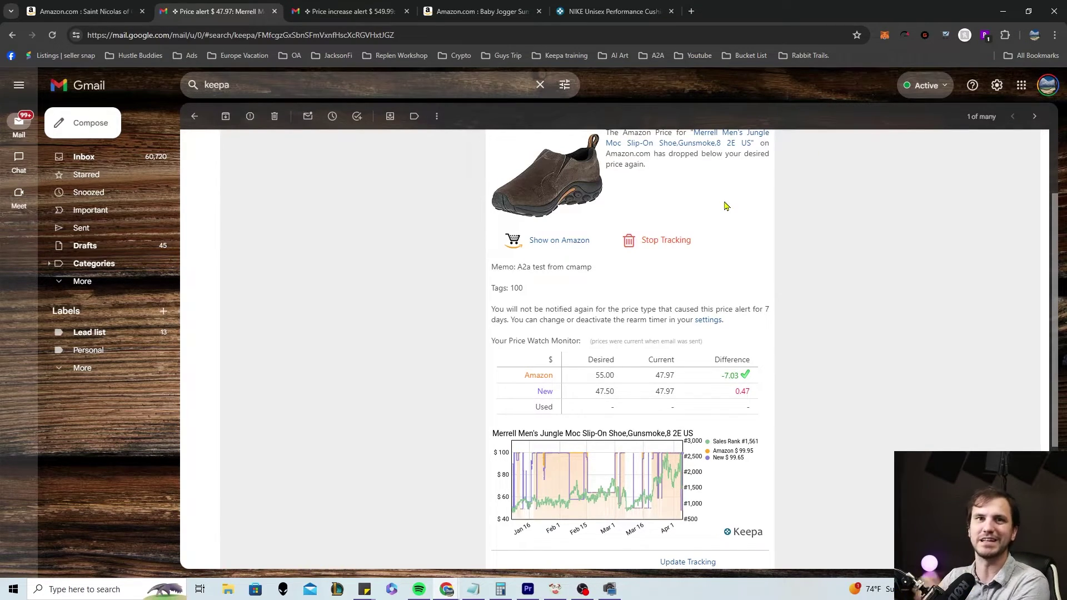
scroll(717, 222, down, 1)
scroll(750, 261, up, 1)
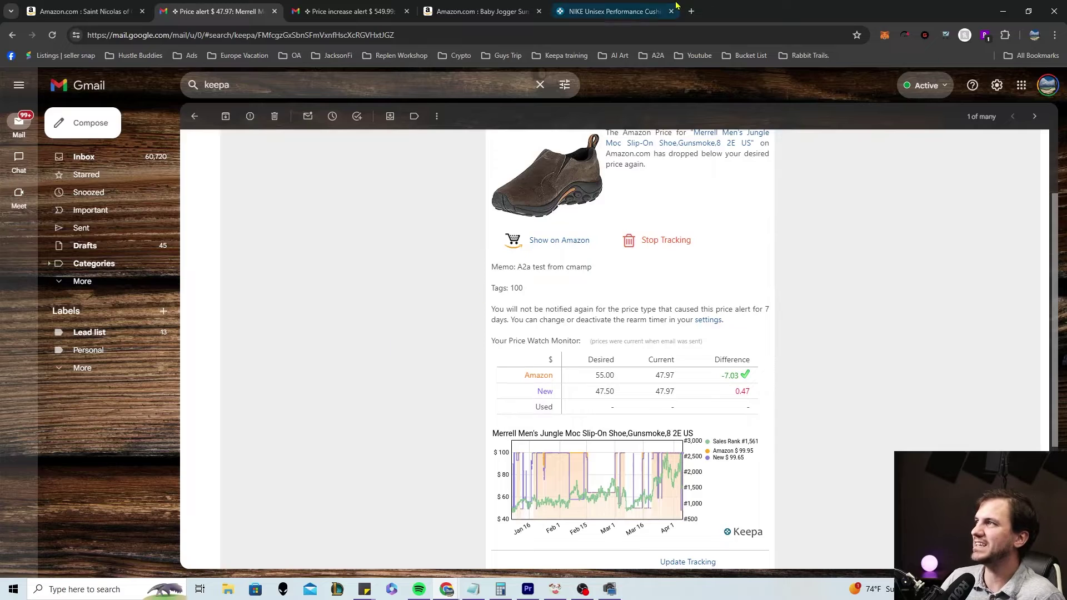
Switch to the Keepa site and open the Product Finder's price filters.
click(600, 7)
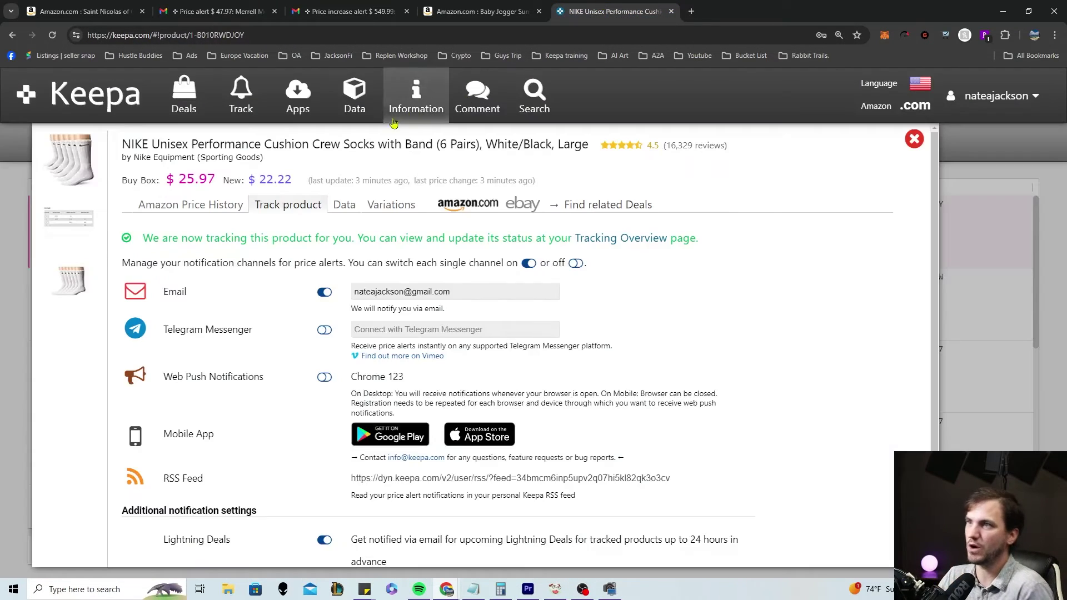
click(351, 102)
click(98, 136)
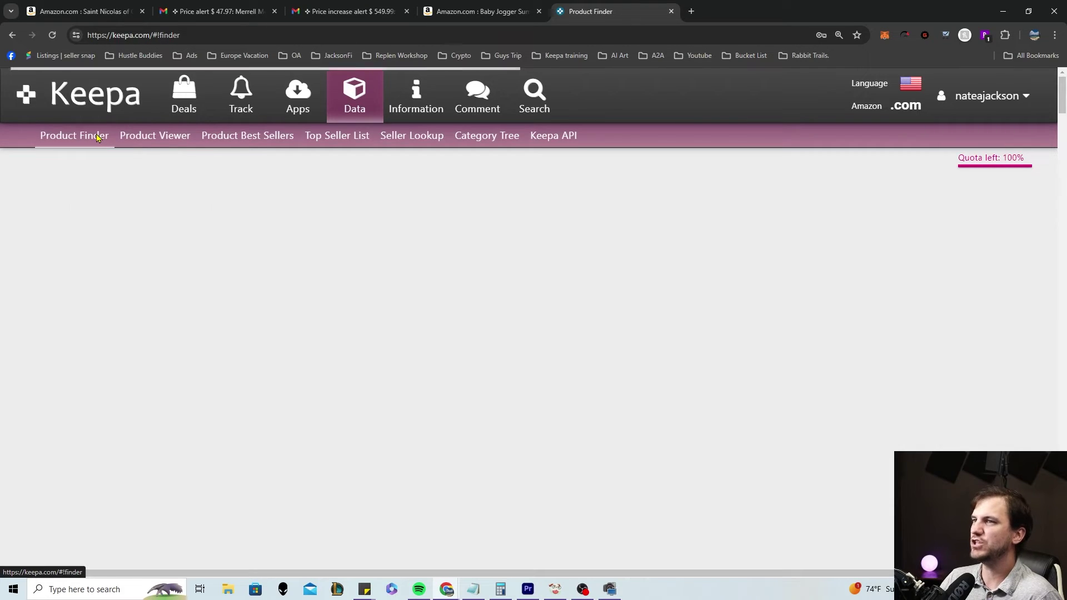
scroll(300, 294, down, 10)
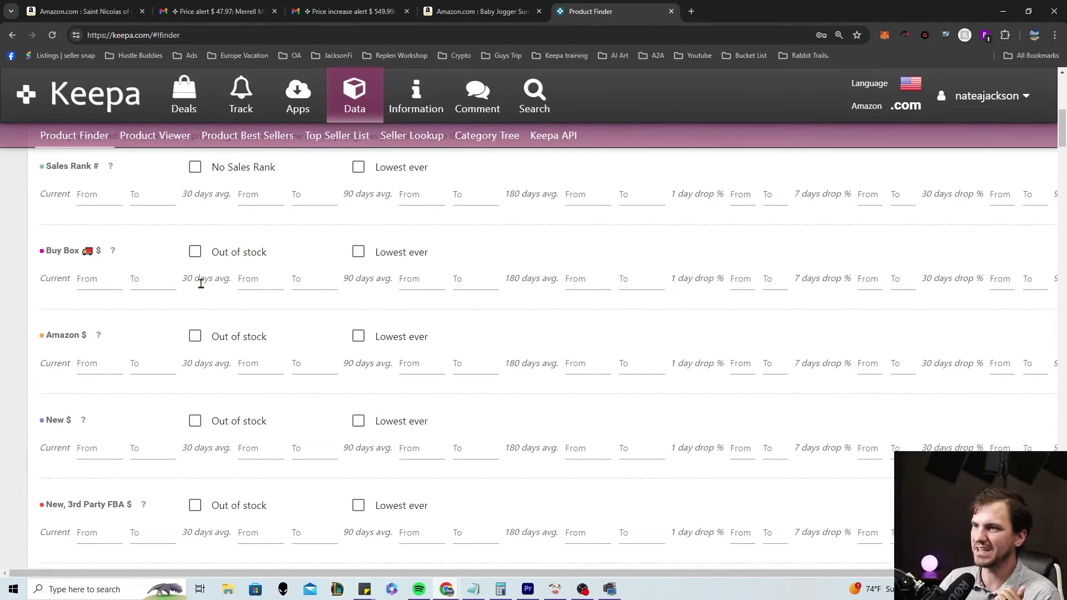
Filter the 30-day average Amazon price from 30 to 40 dollars.
click(256, 364)
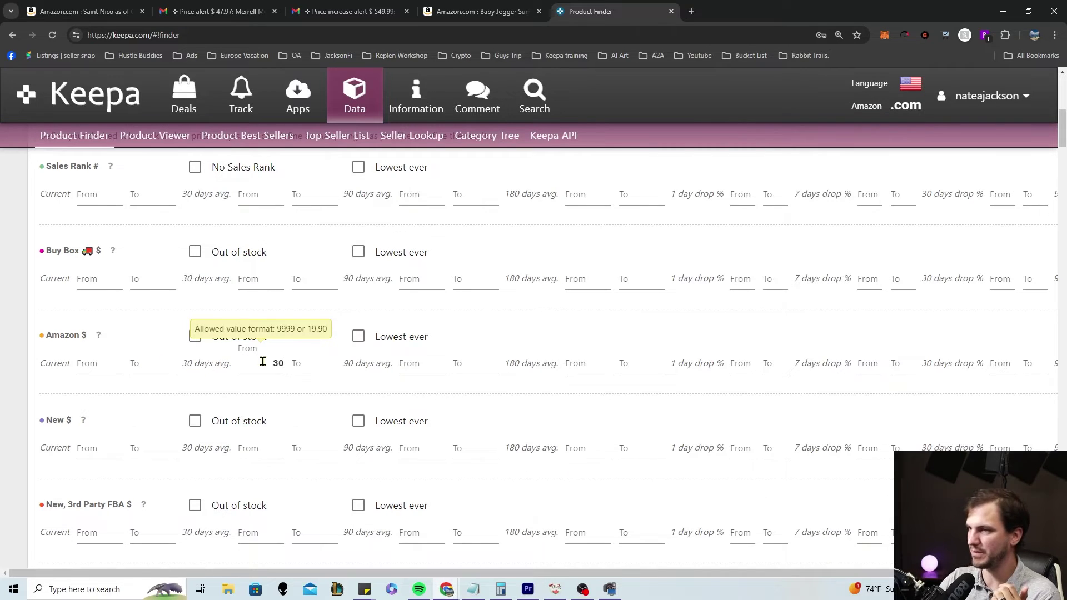
click(305, 362)
text(40)
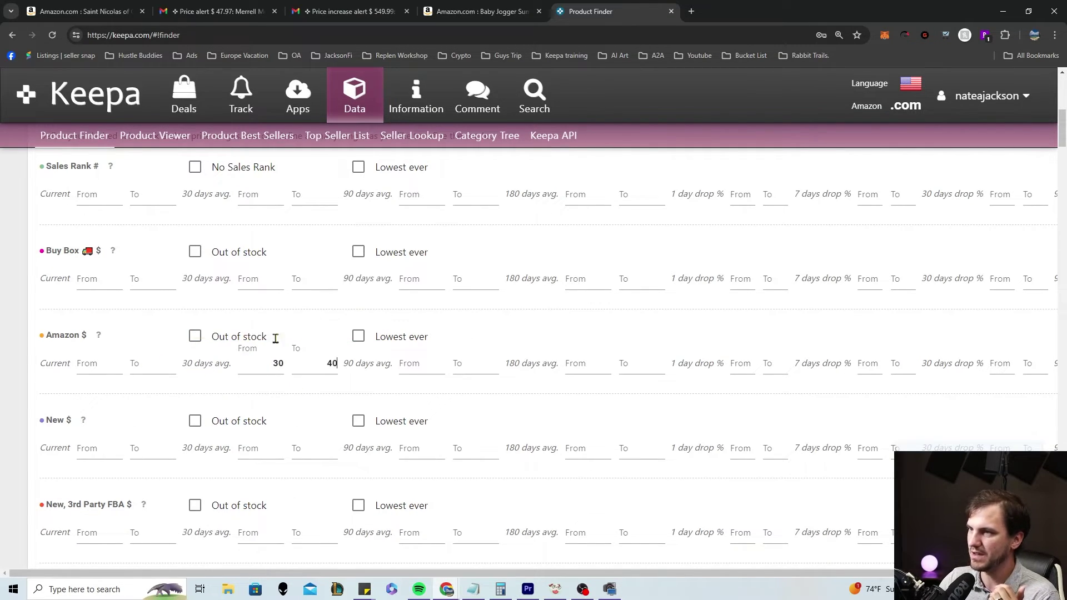
Filter the 90-day average Buy Box price from 50 to 90 dollars.
click(261, 281)
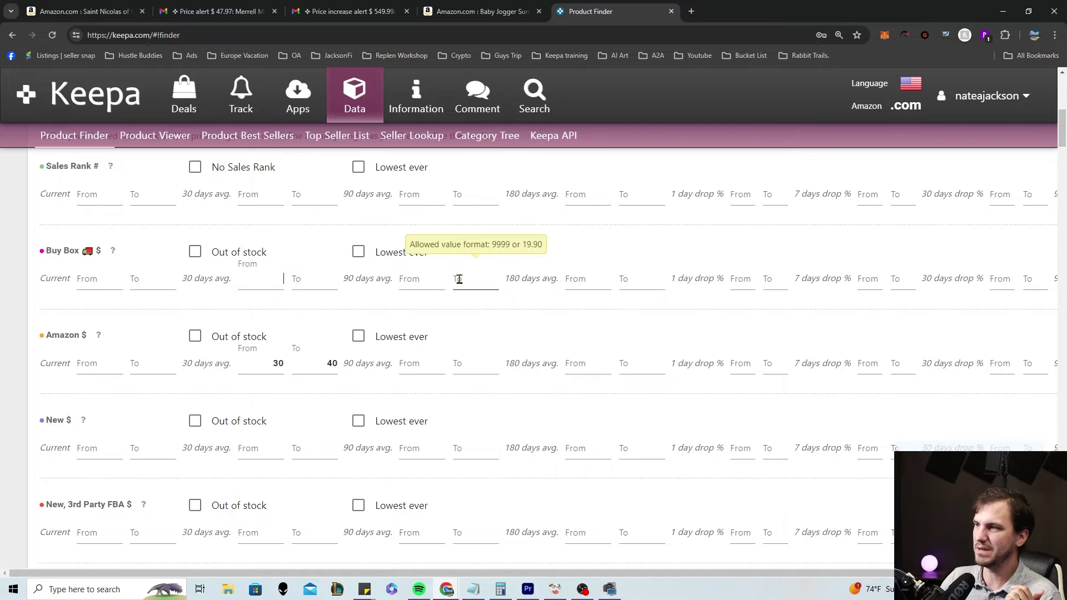
click(420, 282)
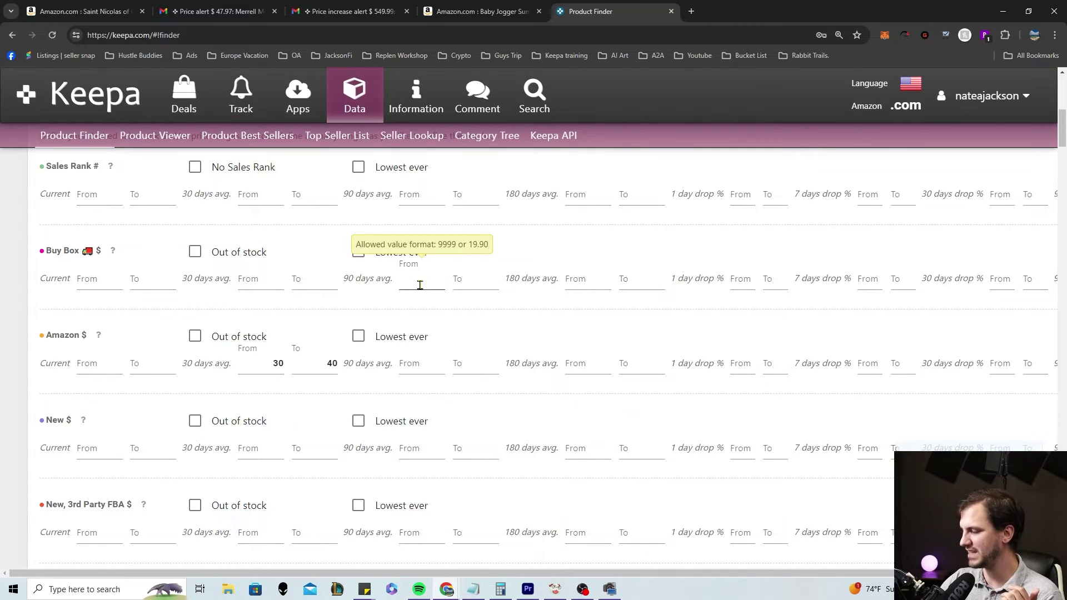
click(465, 281)
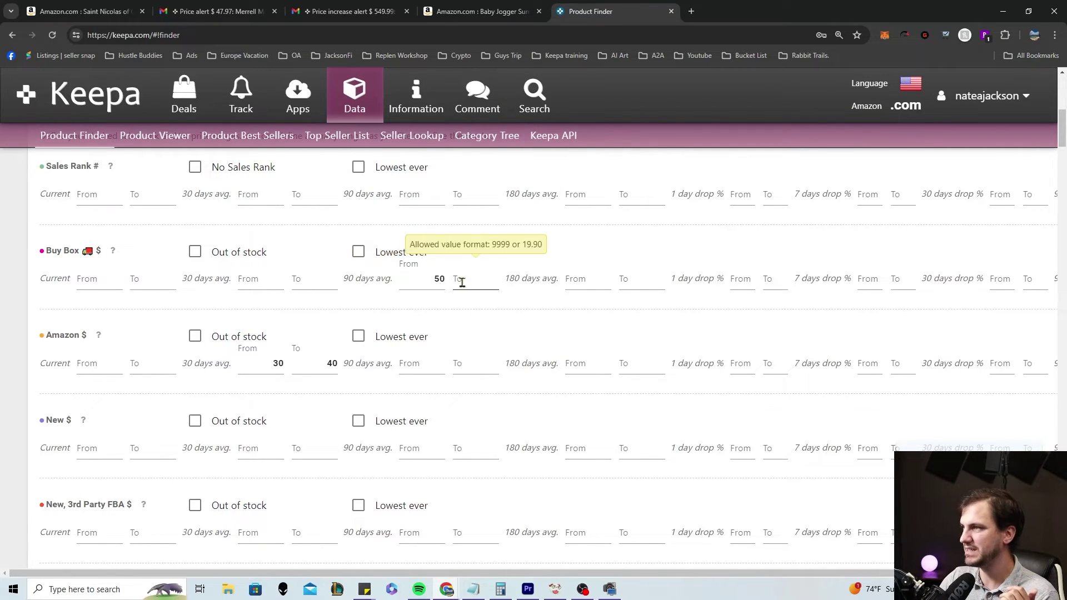
text(90)
click(495, 316)
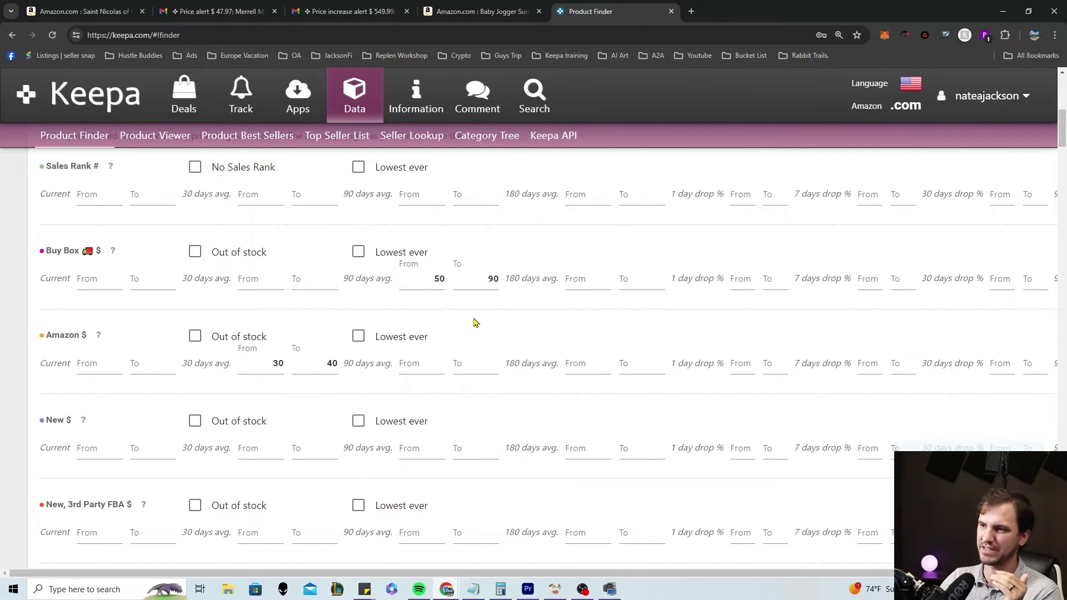
Filter the current Amazon price from 20 to 30 dollars and clear the 30-day average Amazon price range.
click(273, 362)
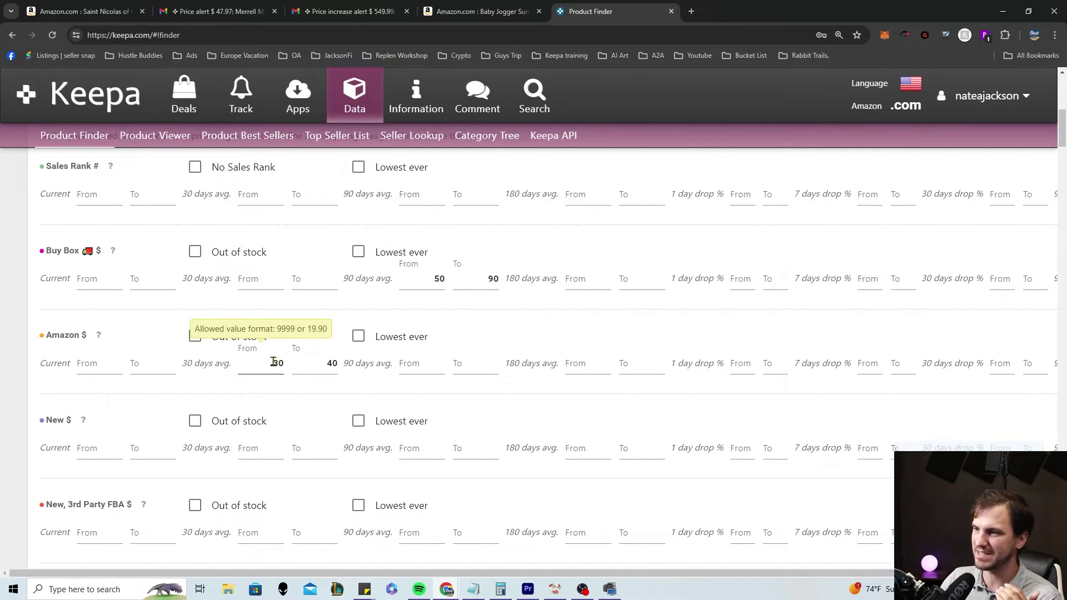
click(113, 366)
key(Tab)
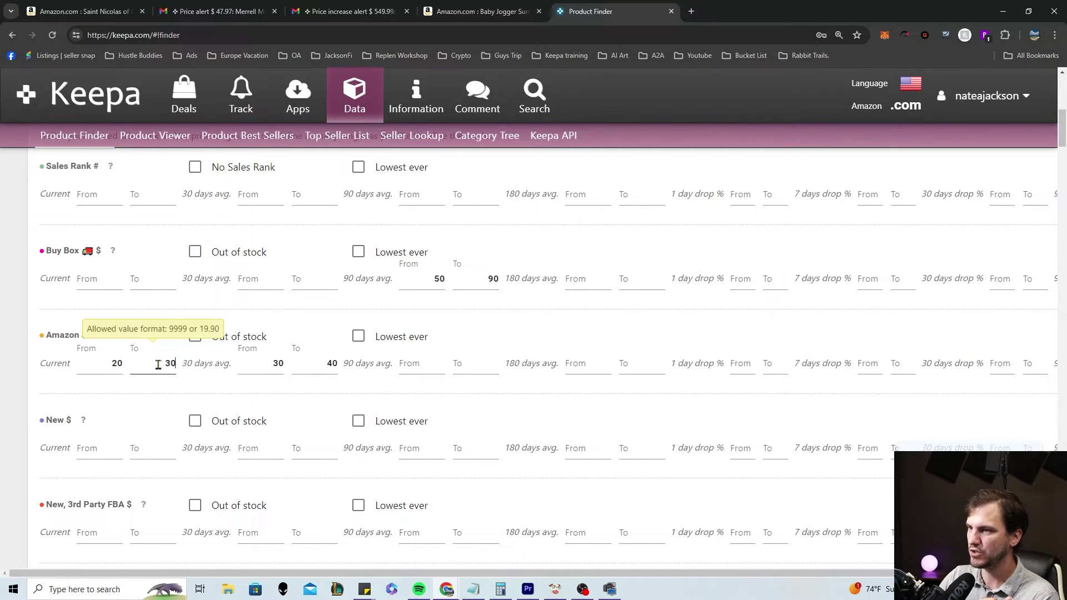
text(30)
double_click(274, 362)
key(BackSpace)
click(325, 362)
key(BackSpace)
key(BackSpace)
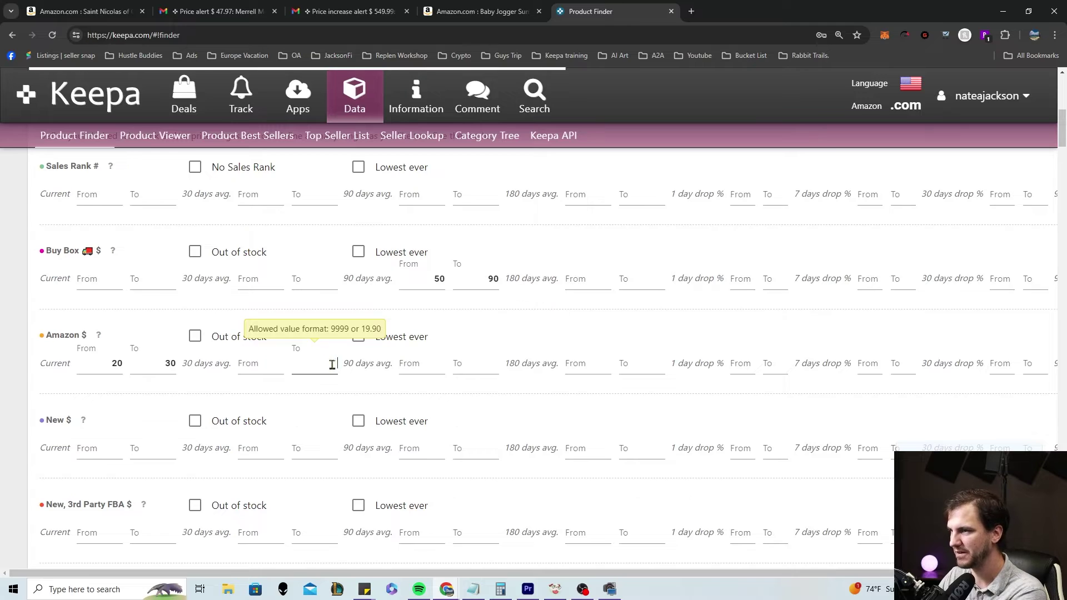
click(369, 381)
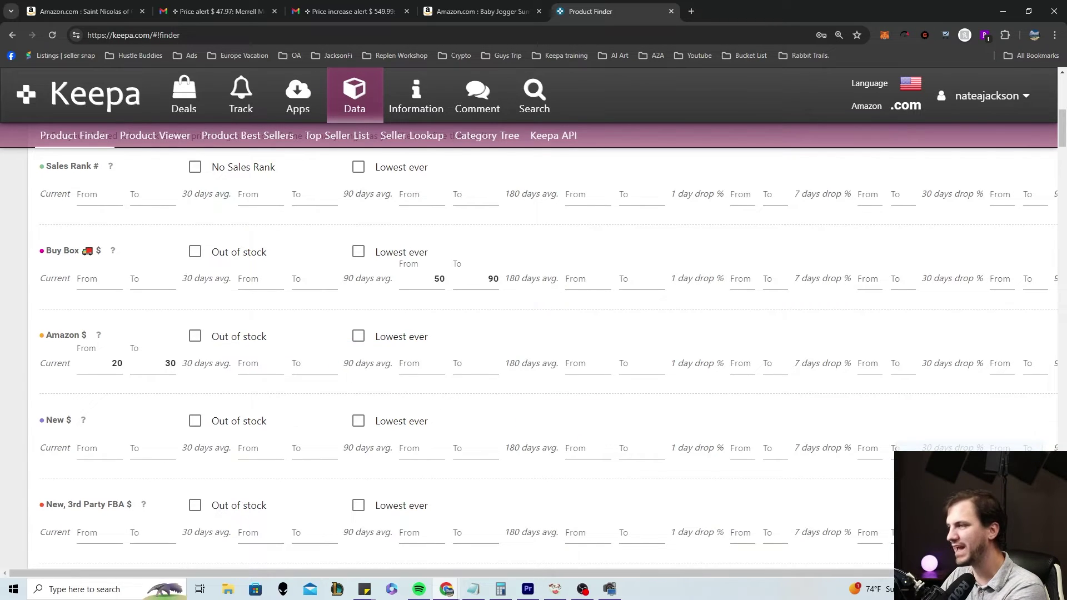
Set the upper limit of the current Amazon price to 20 dollars and run the product search.
click(114, 364)
click(148, 368)
double_click(169, 365)
text(20)
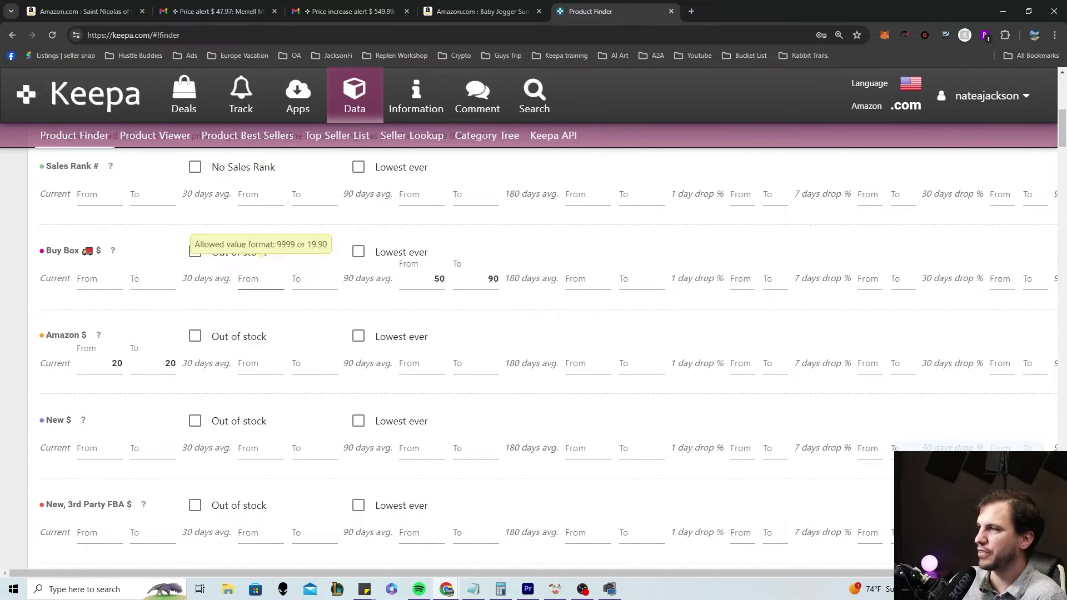
key(Return)
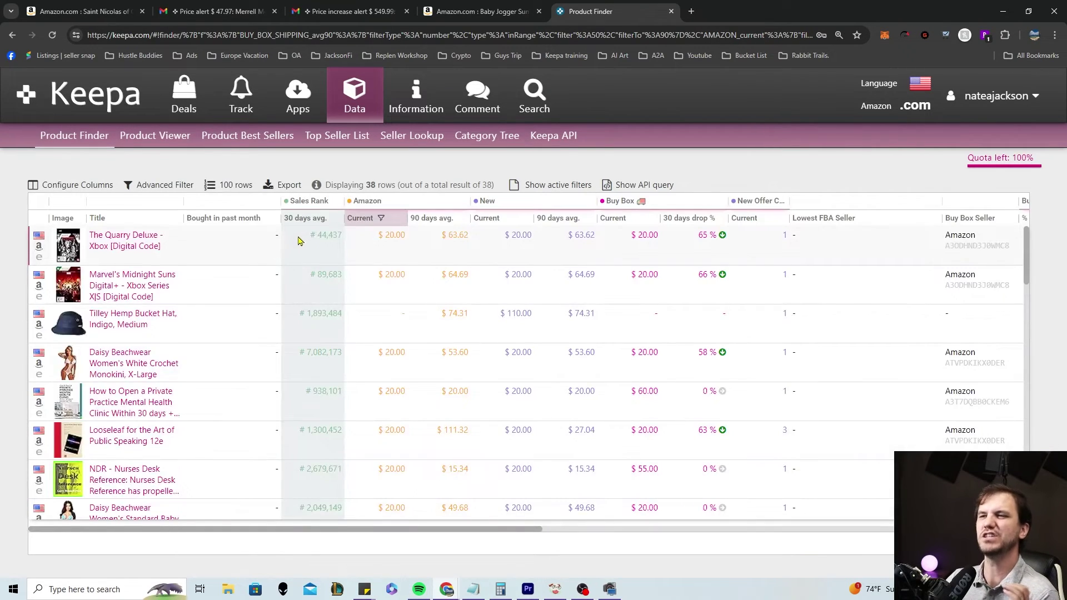
Examine the price history graphs of the products in the search results.
mouse_move(143, 288)
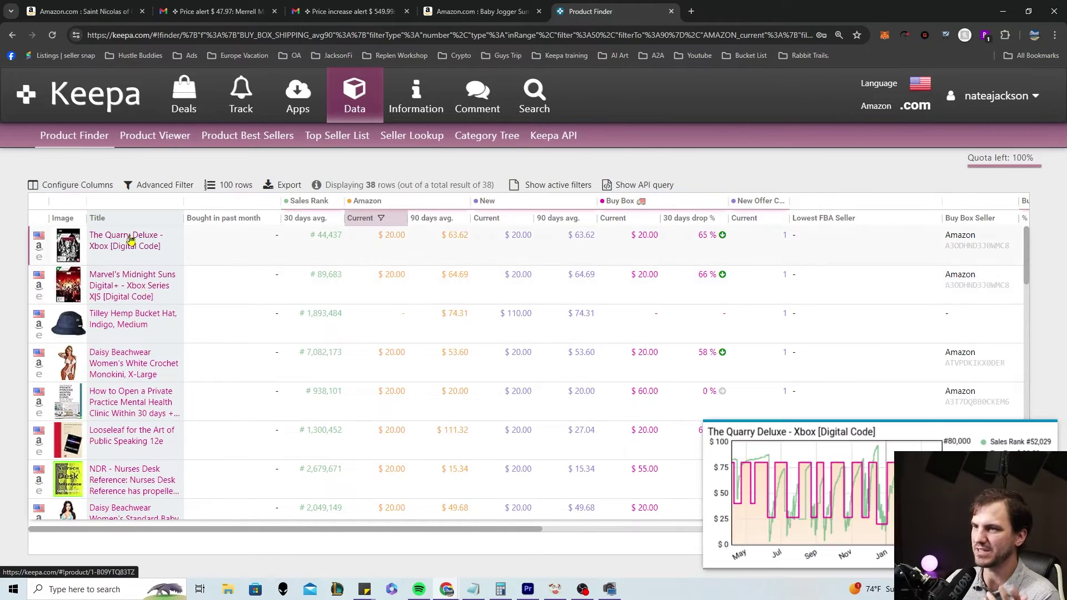
mouse_move(115, 327)
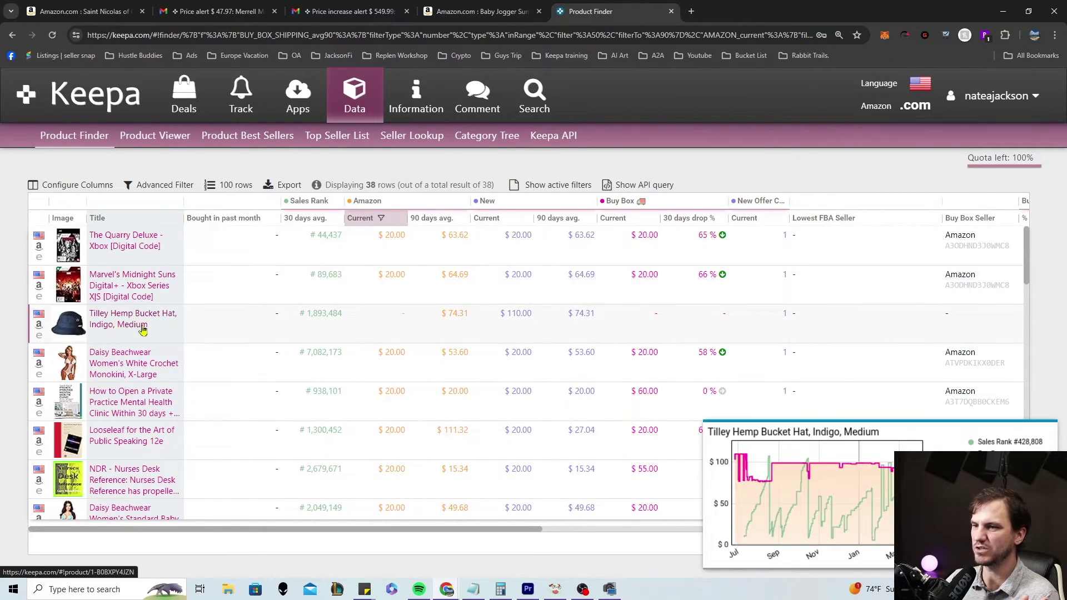
mouse_move(142, 406)
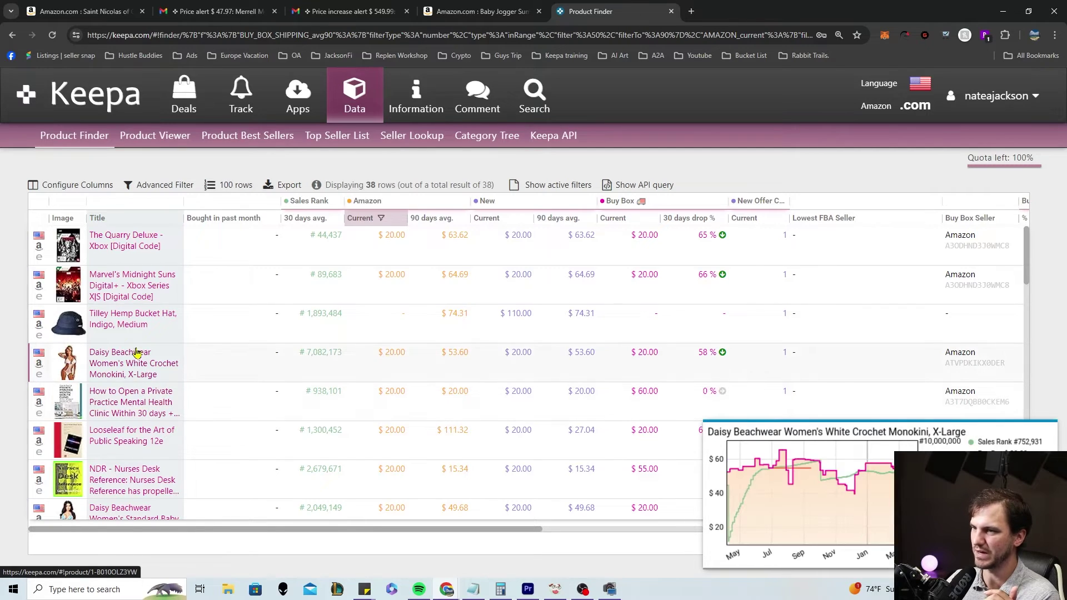
mouse_move(165, 439)
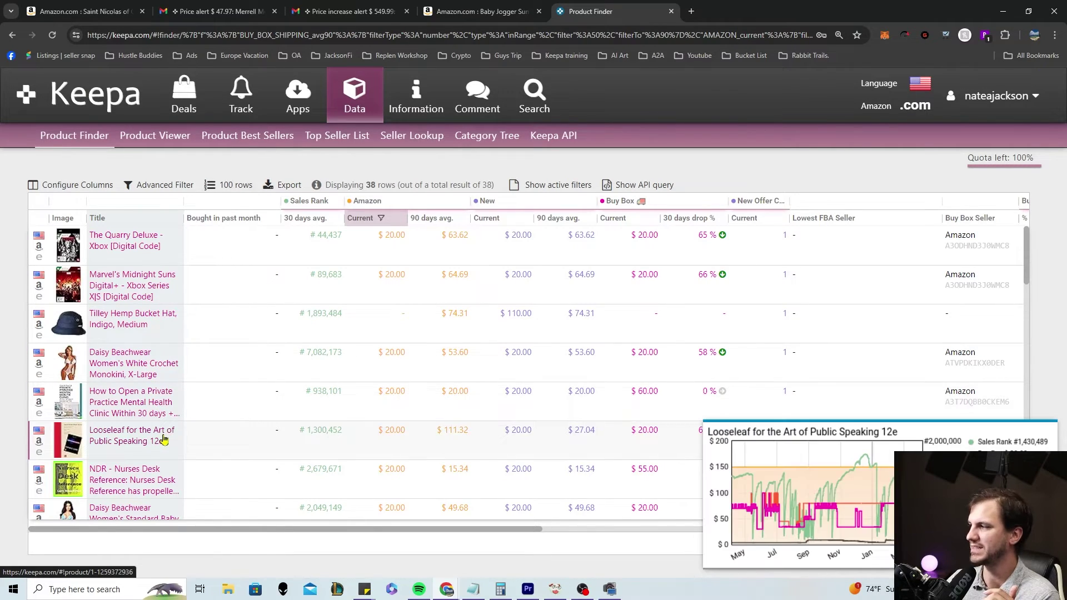
scroll(136, 433, down, 1)
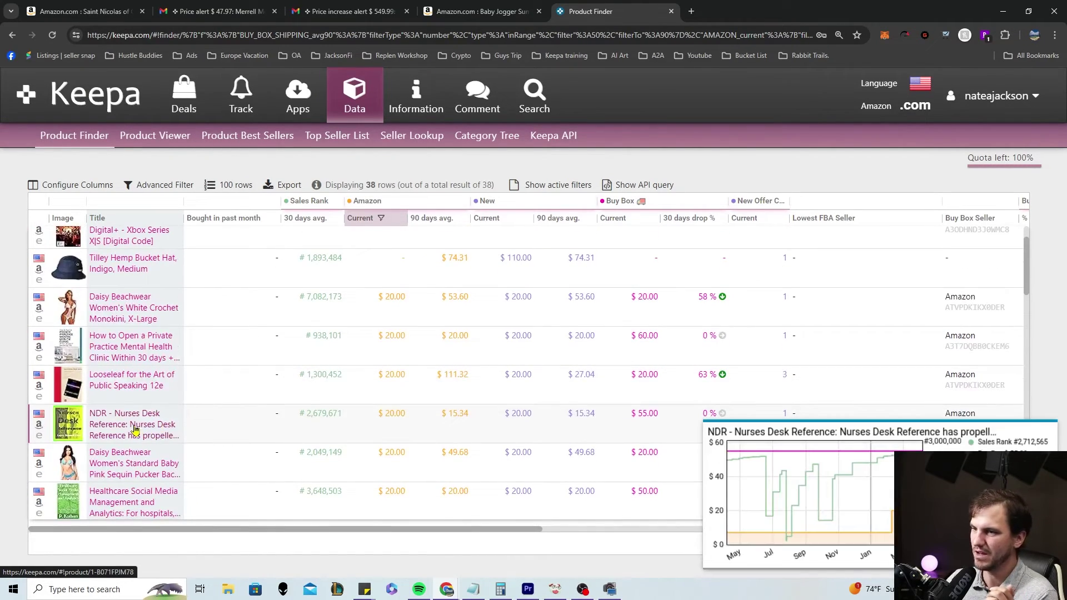
scroll(134, 430, down, 1)
scroll(132, 420, down, 2)
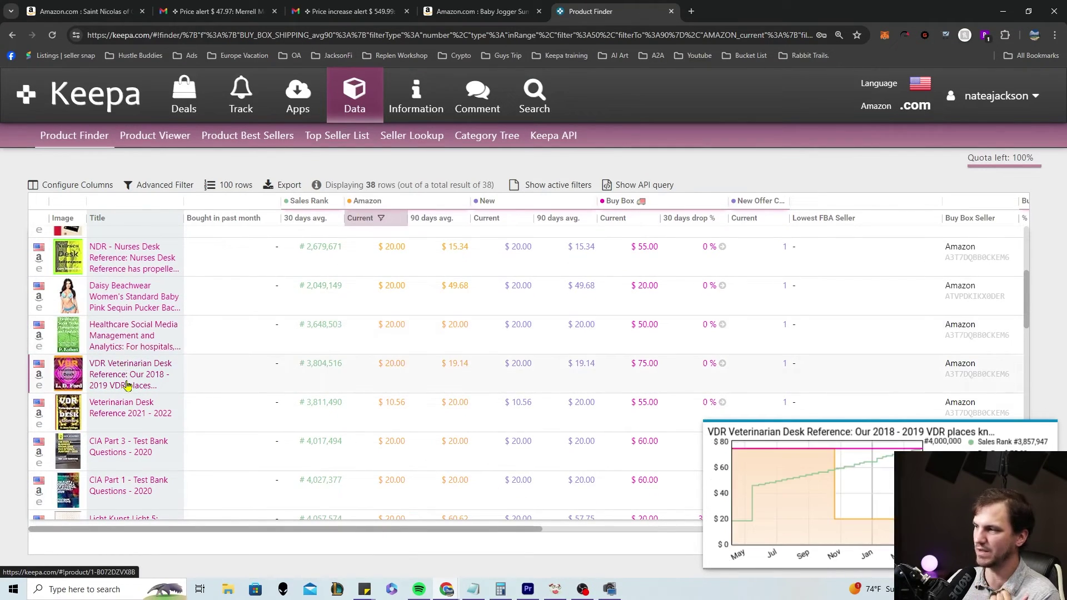
scroll(135, 416, down, 2)
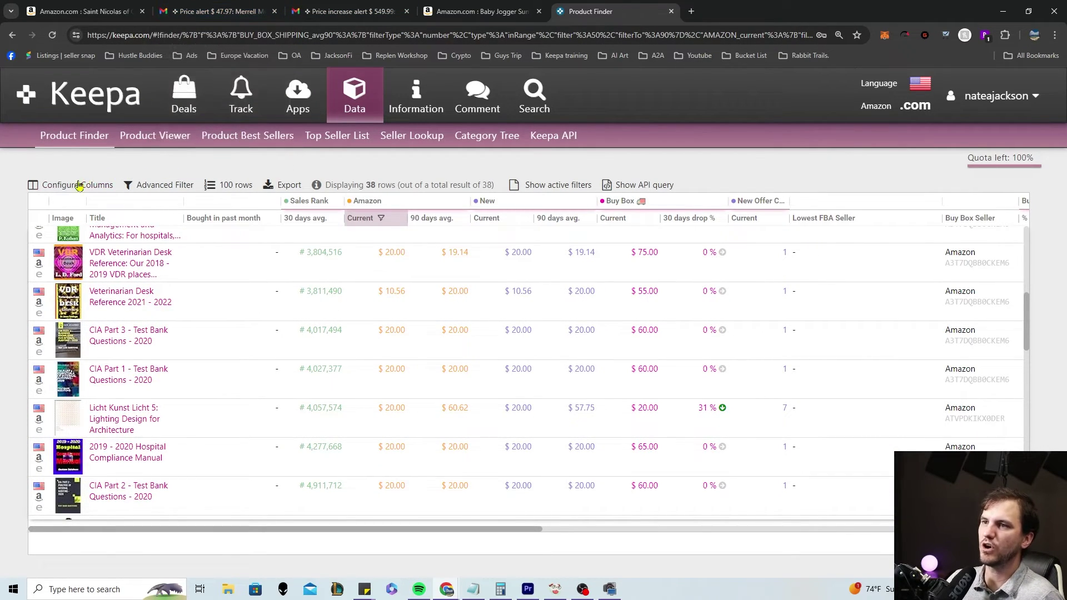
Find the 90-day out of stock percentage filter with the term "oos", set Amazon's minimum to 50 and rerun the search.
click(148, 186)
scroll(465, 318, down, 10)
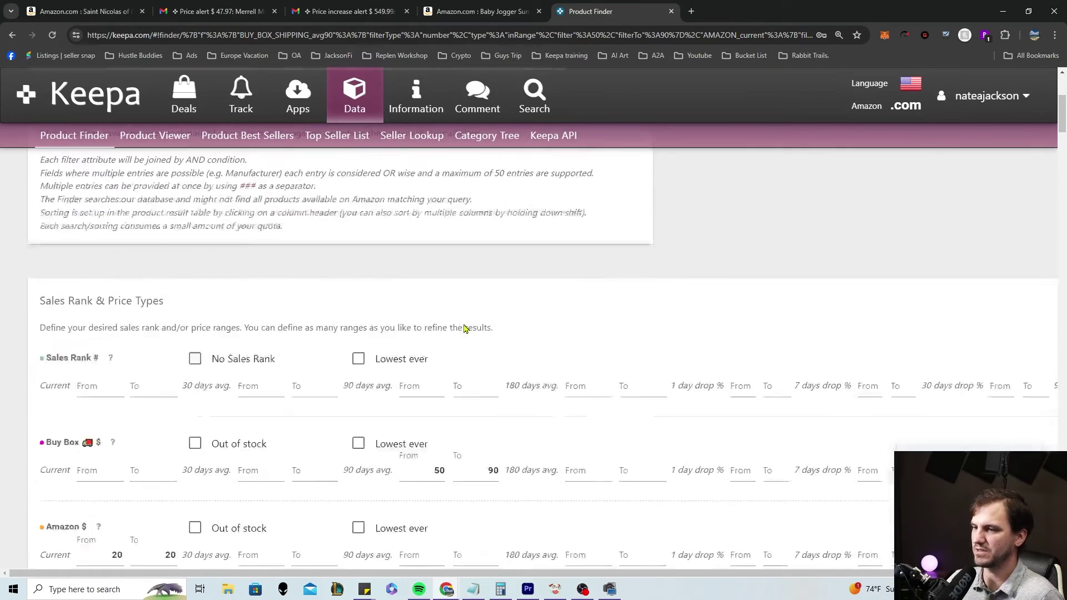
scroll(466, 328, up, 1)
scroll(466, 328, down, 12)
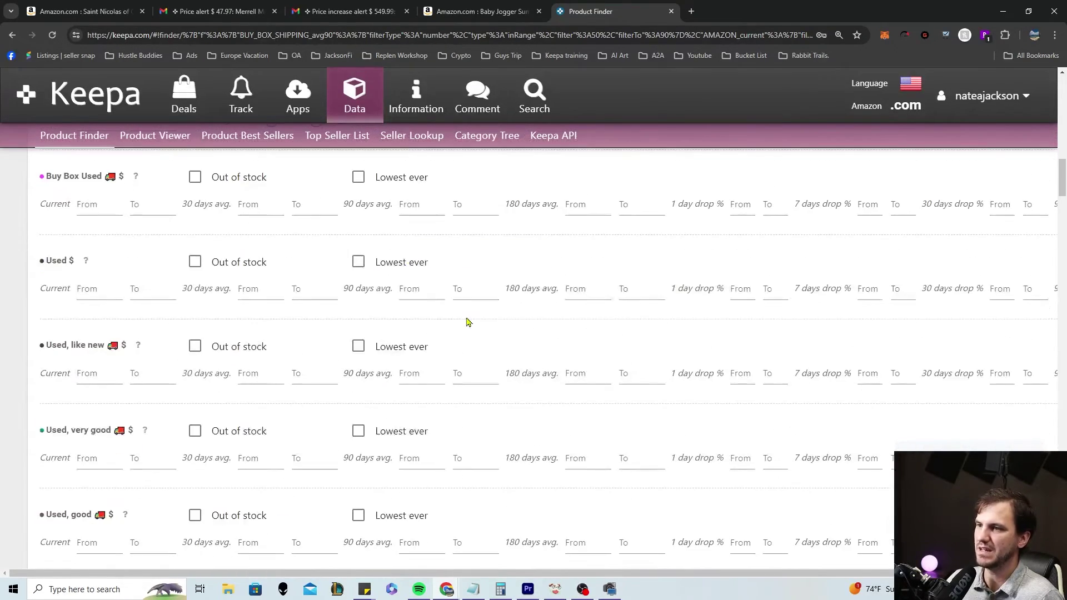
key(ctrl+f)
text(oos)
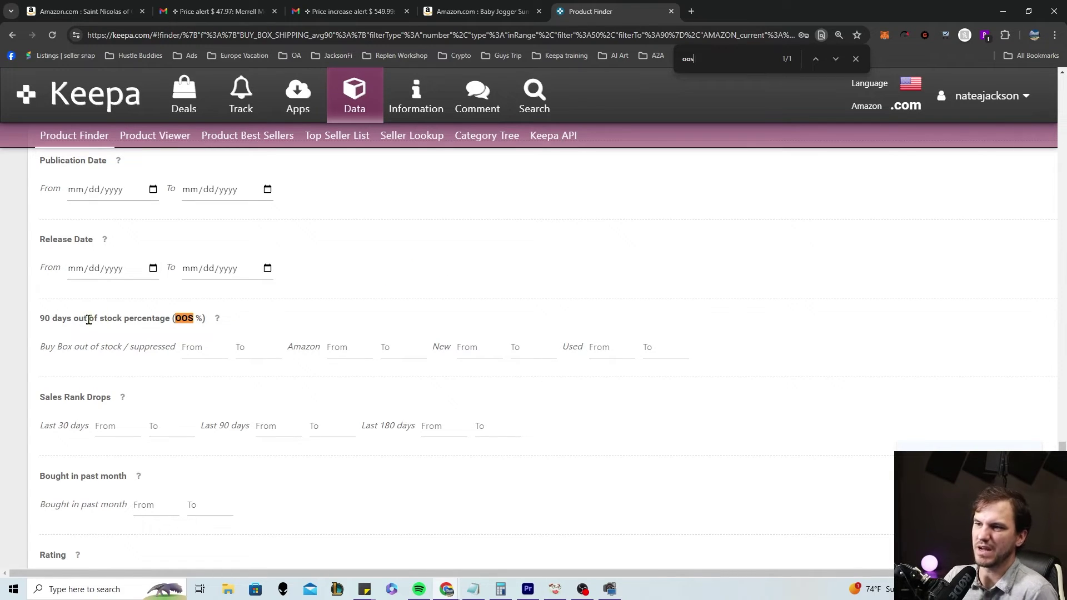
scroll(100, 331, down, 1)
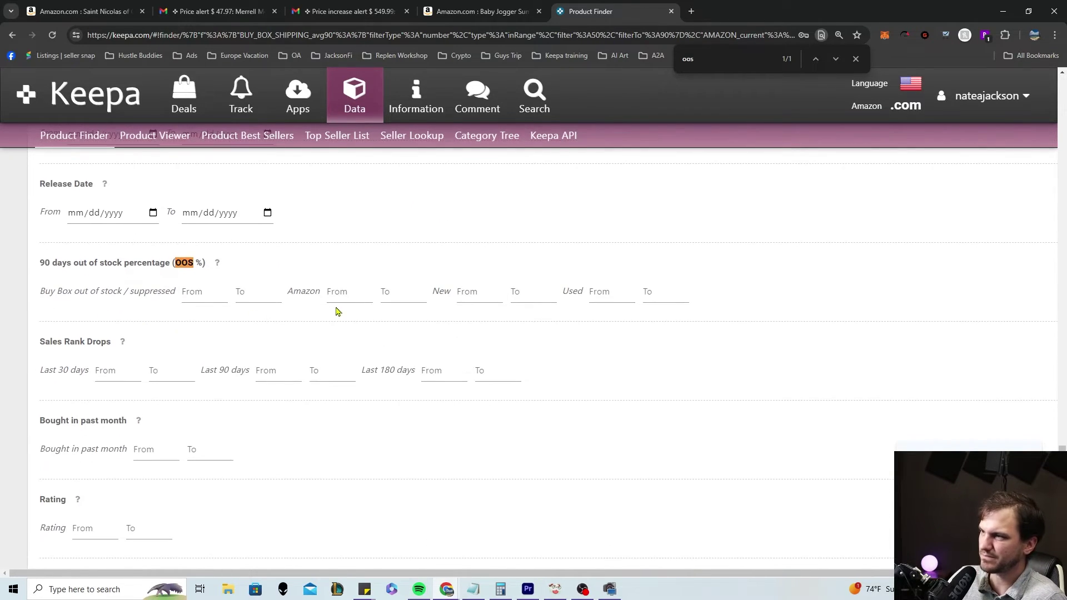
click(345, 296)
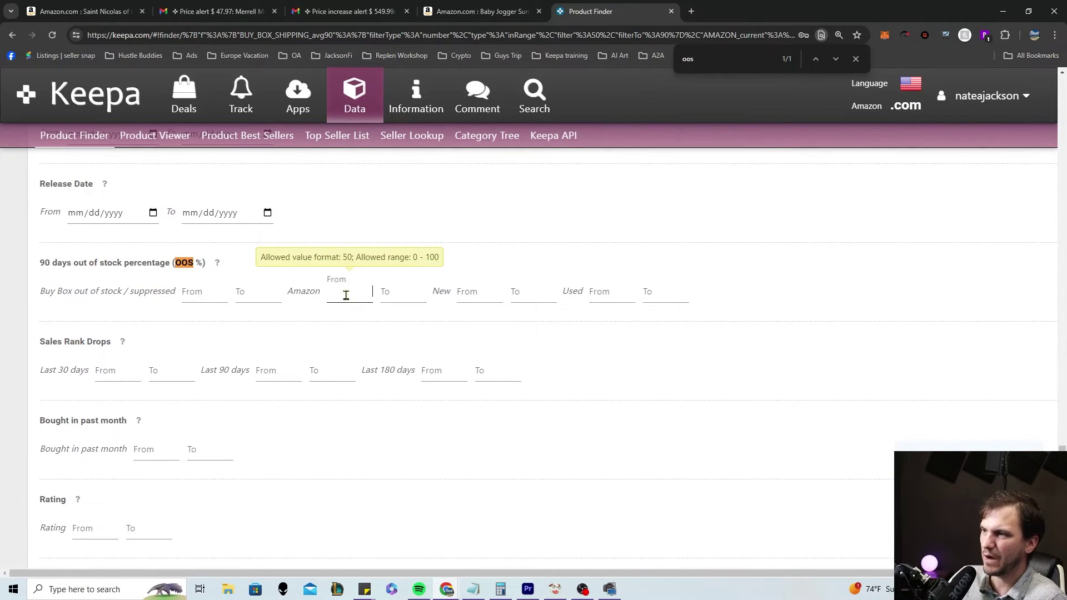
click(578, 259)
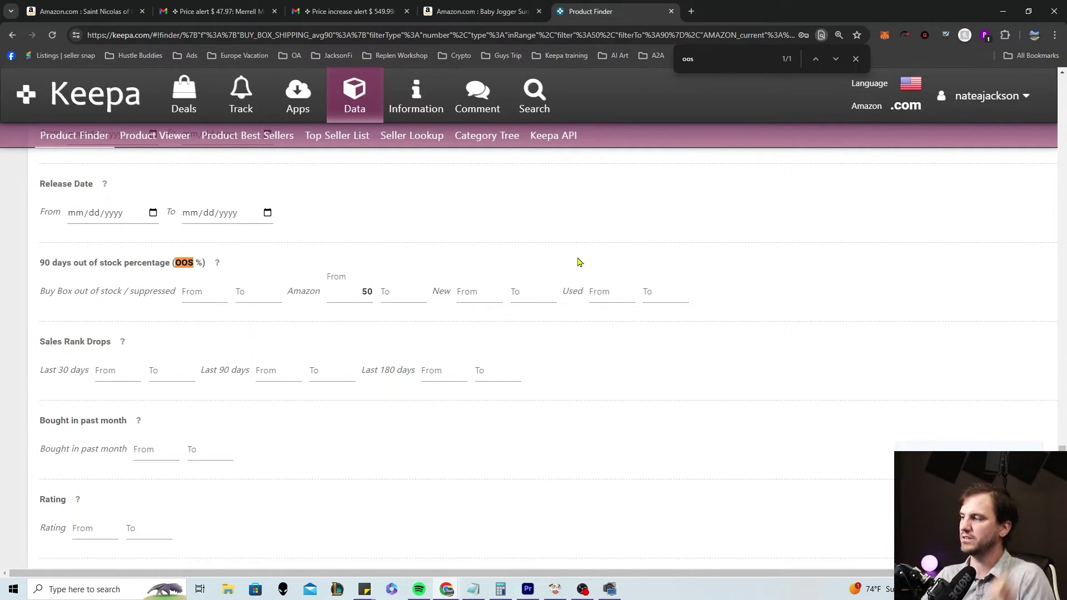
key(Return)
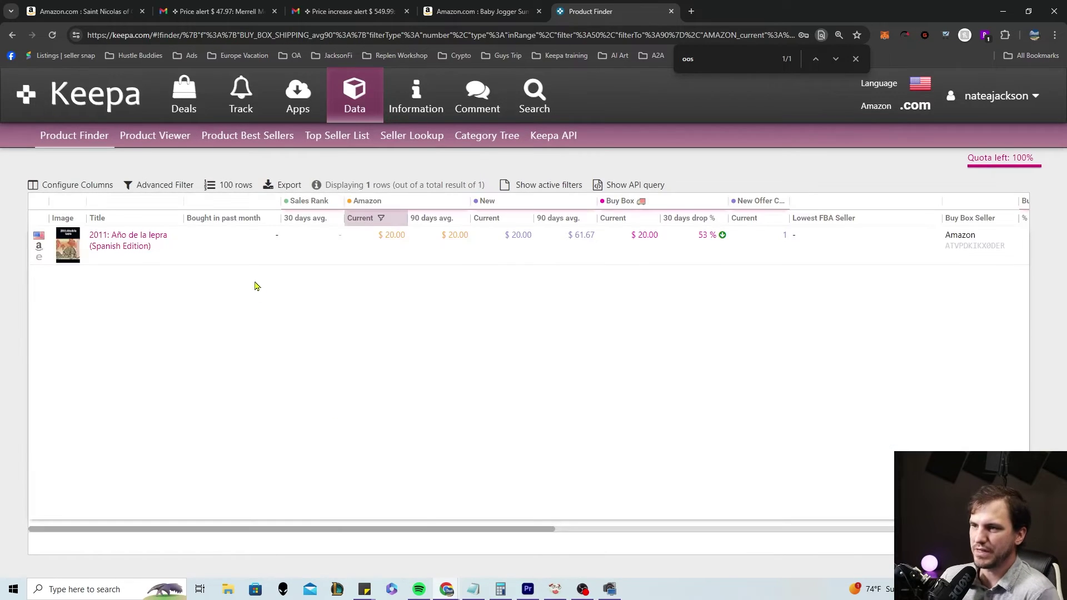
mouse_move(133, 239)
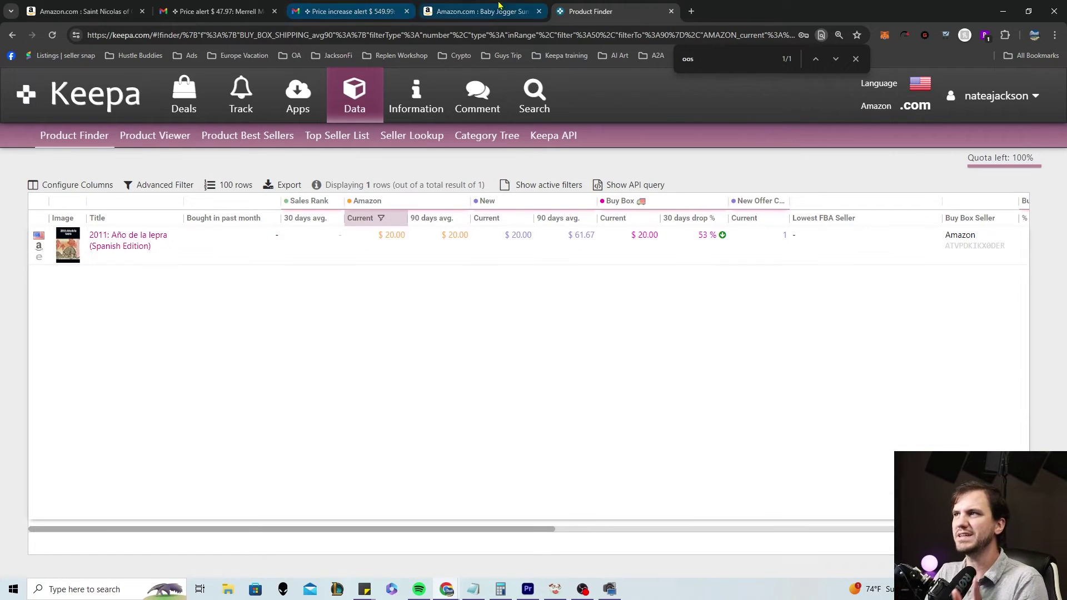
Switch to the Gmail price alert for the Merrell Jungle Moc shoe and review its memo, tag and price graph.
click(230, 11)
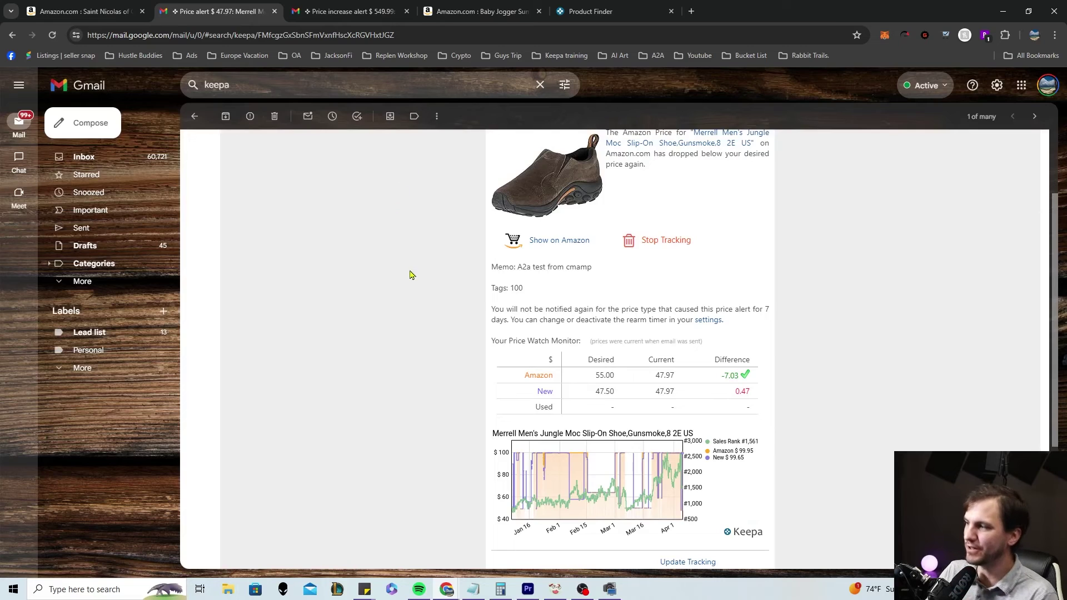
scroll(447, 274, up, 1)
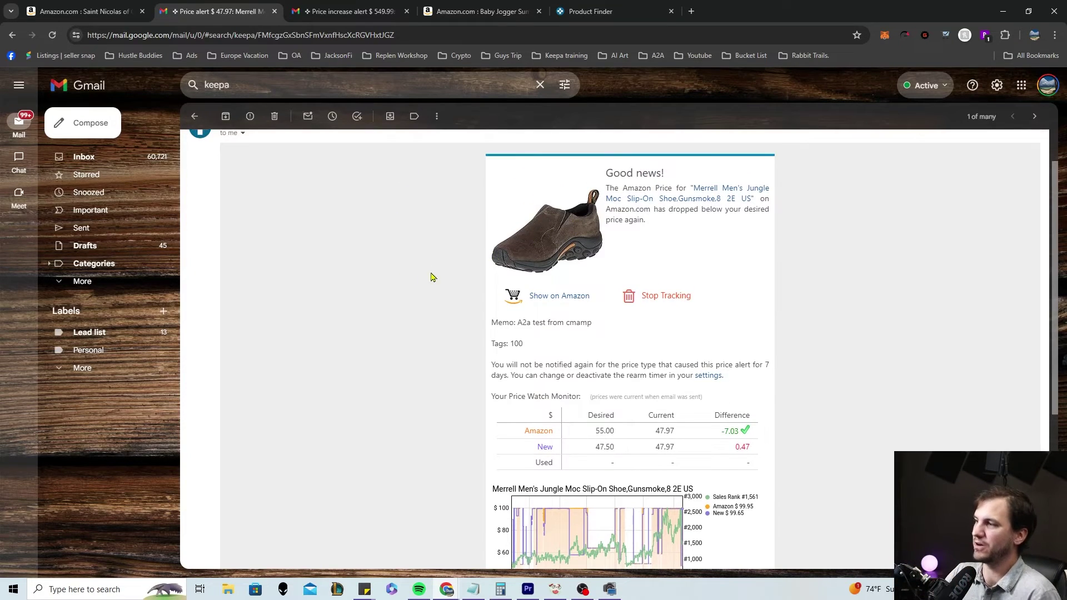
scroll(445, 273, down, 2)
scroll(465, 296, up, 2)
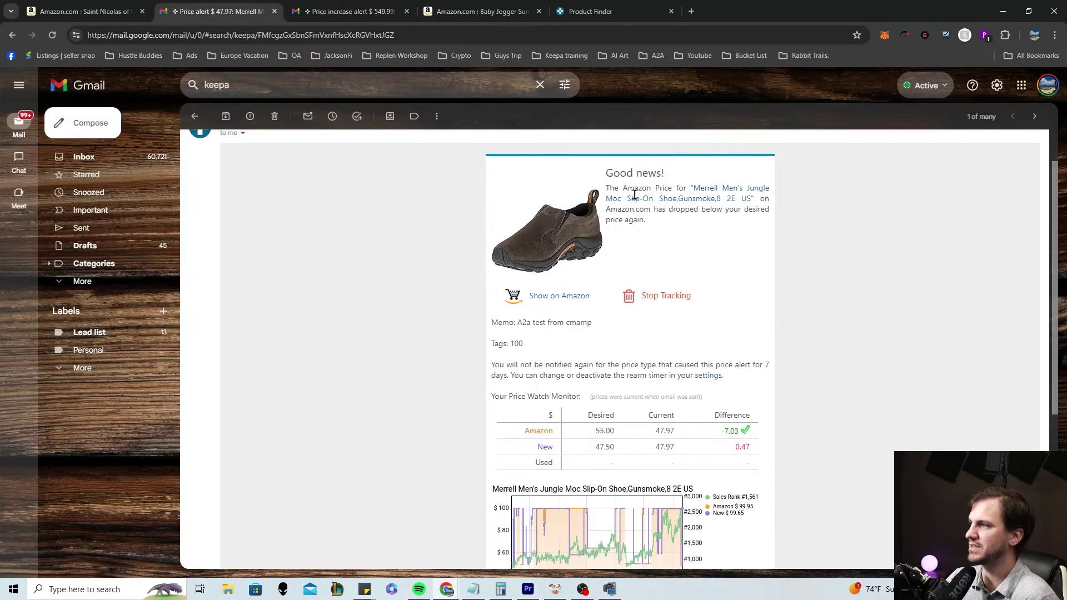
scroll(535, 340, down, 1)
drag(518, 263, 591, 268)
click(594, 274)
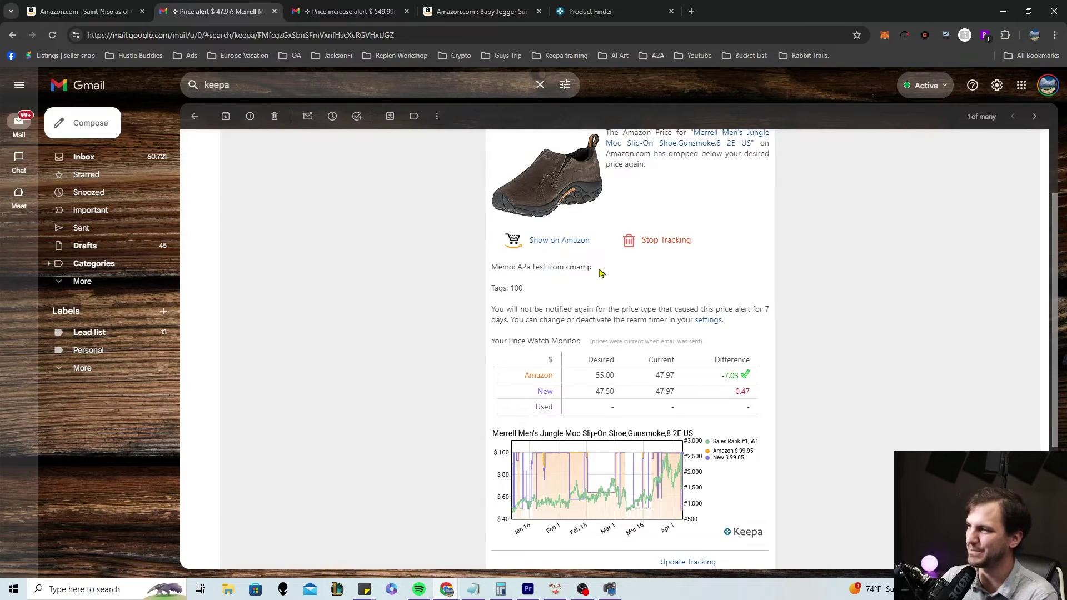
drag(512, 288, 532, 292)
click(532, 291)
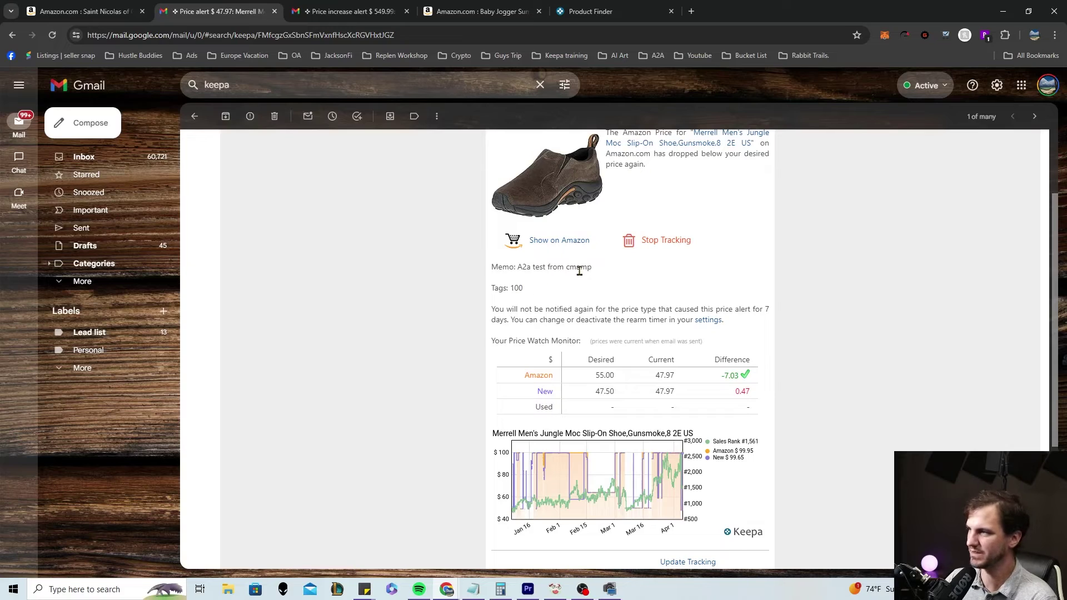
scroll(506, 325, down, 1)
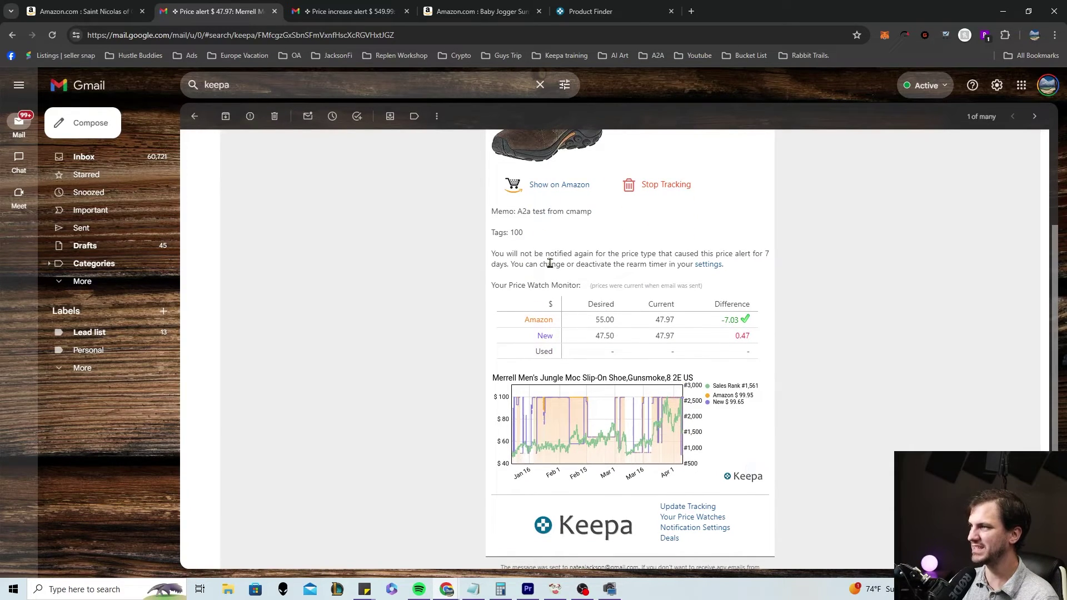
Open the alert's Merrell shoe on Amazon and enter an FBA buy cost of 49.99 to check profit and ROI.
click(542, 184)
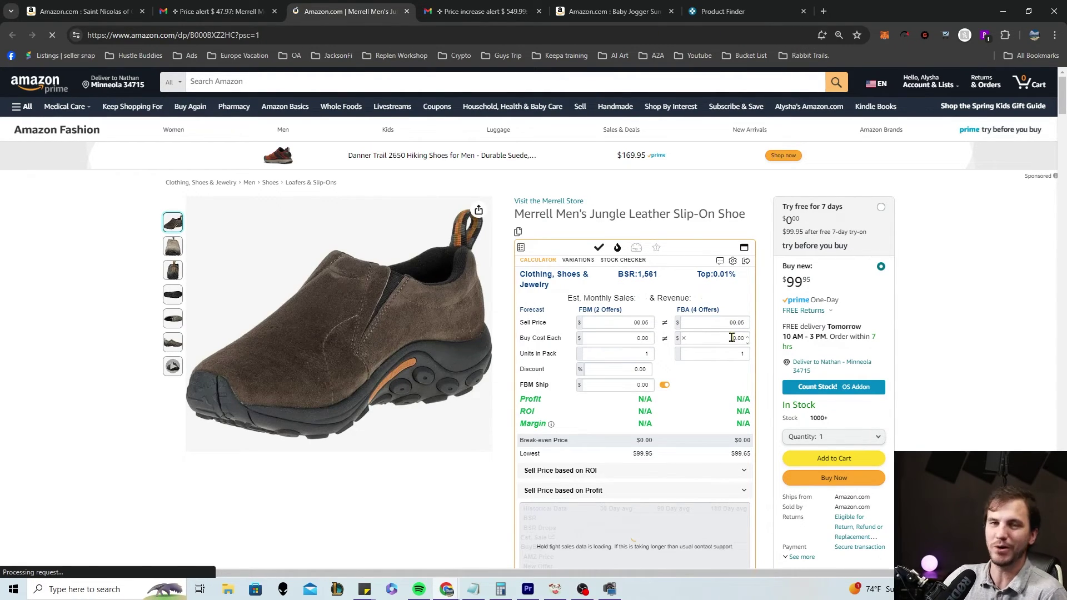
click(727, 340)
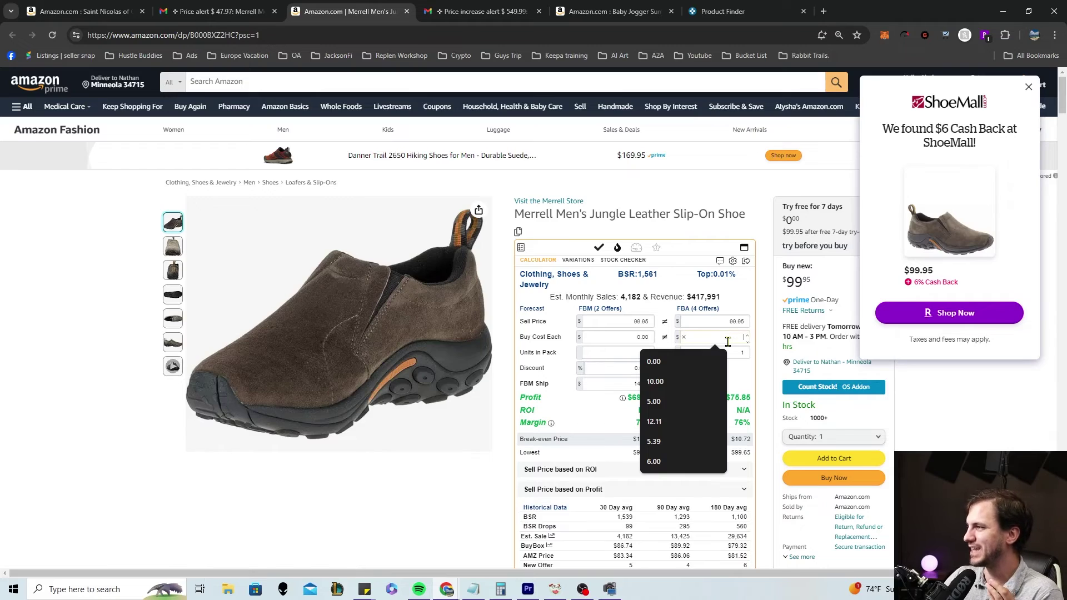
text(49.99)
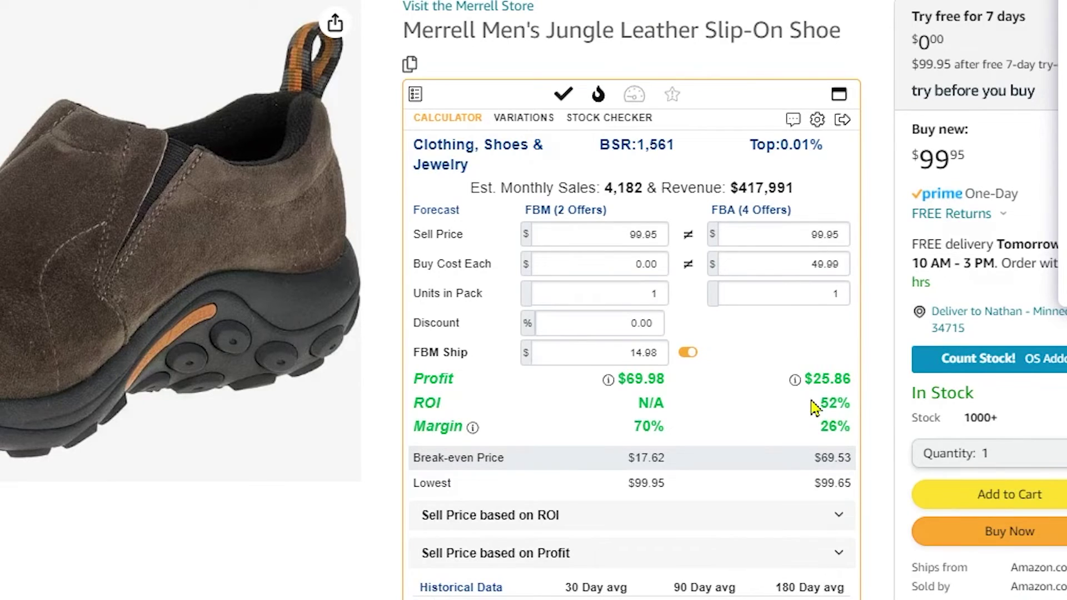
double_click(728, 411)
drag(804, 375, 845, 374)
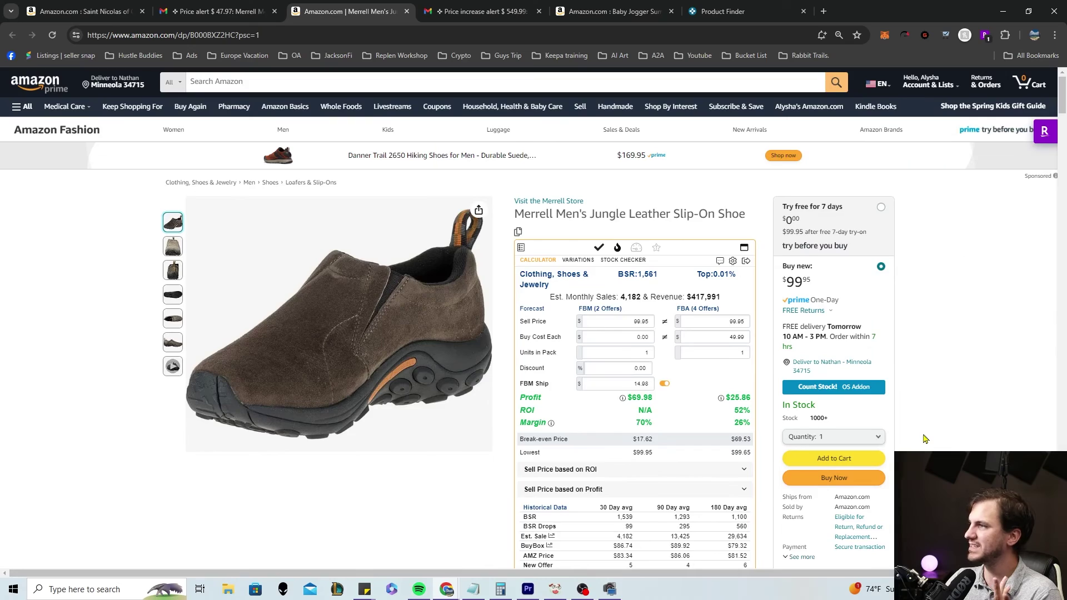
Examine the Merrell shoe's Keepa price history over the Year and 3 Months ranges, and compare it with the FBA profit calculator.
scroll(920, 440, down, 10)
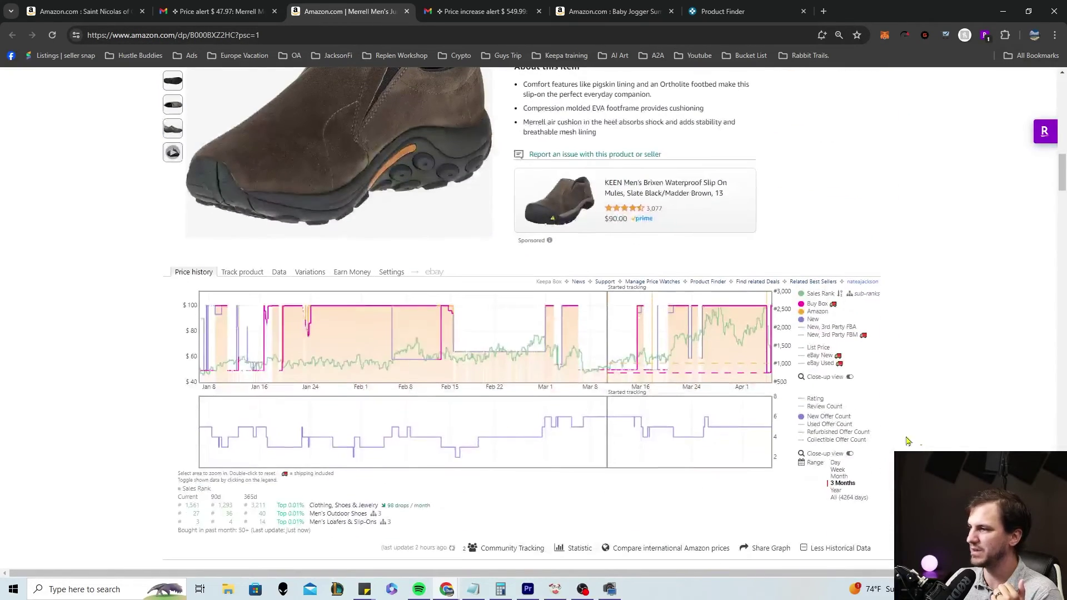
mouse_move(771, 378)
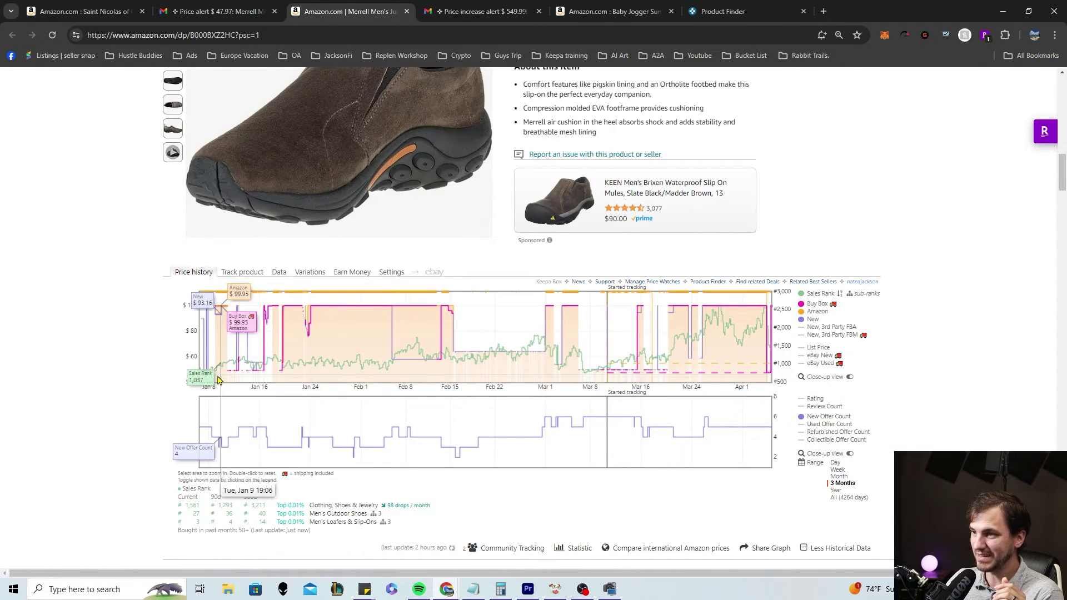
click(837, 490)
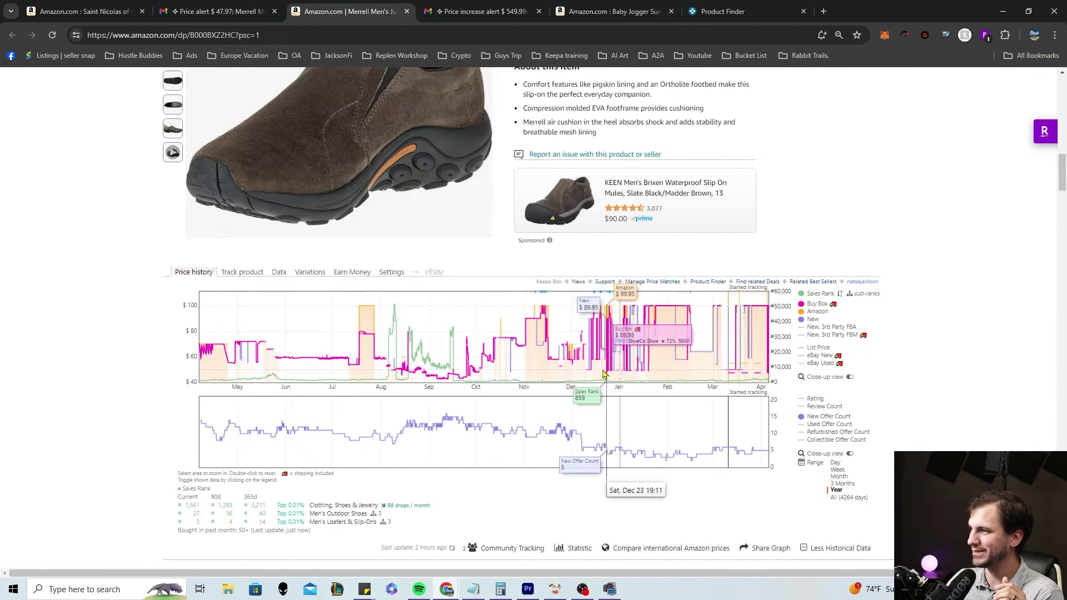
click(837, 485)
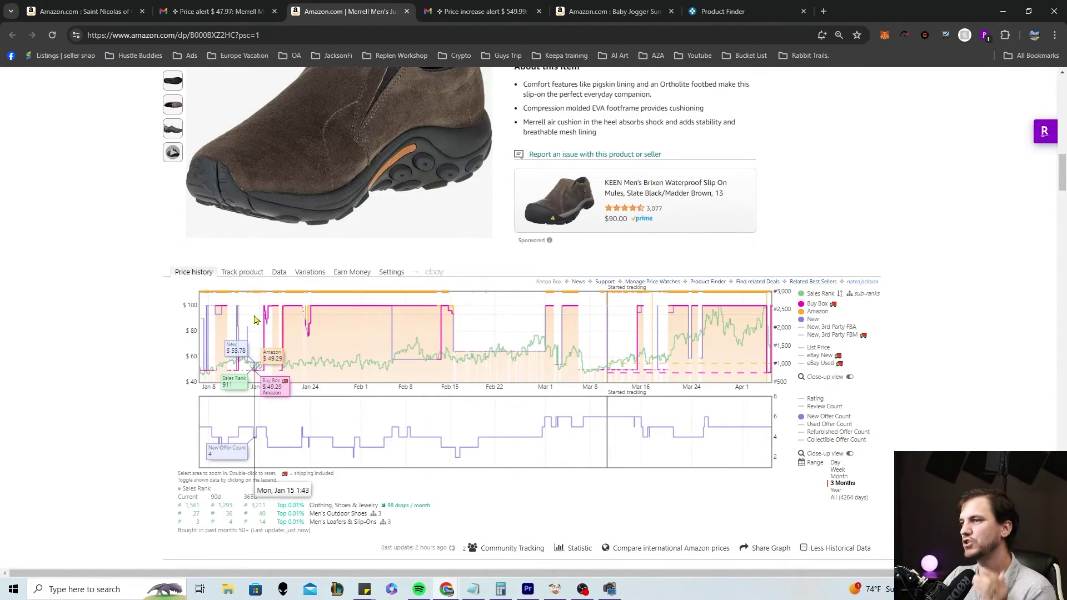
scroll(690, 397, up, 15)
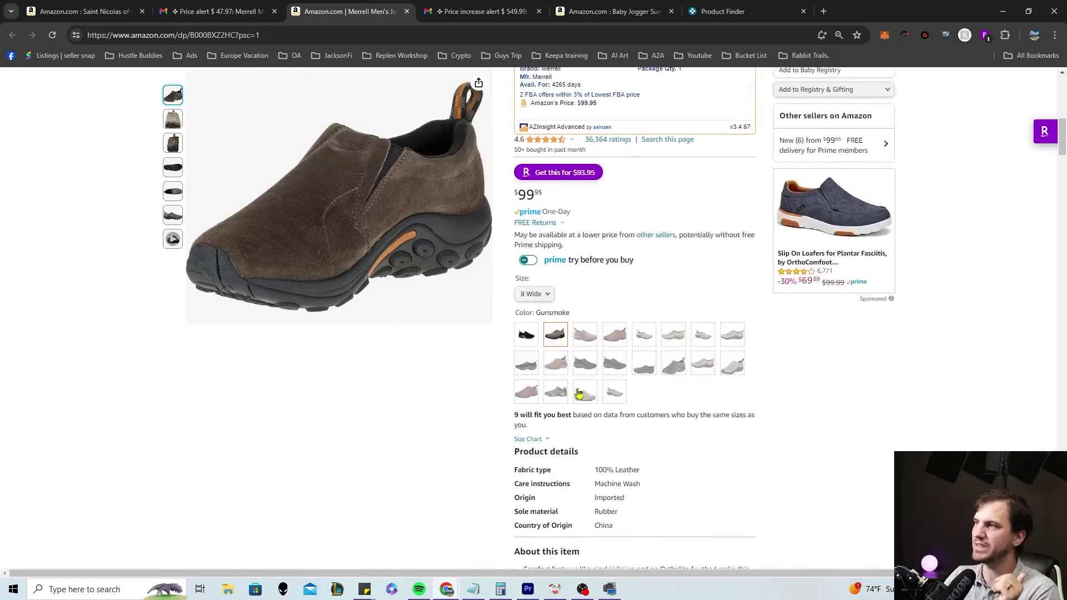
scroll(691, 396, down, 8)
scroll(689, 389, up, 12)
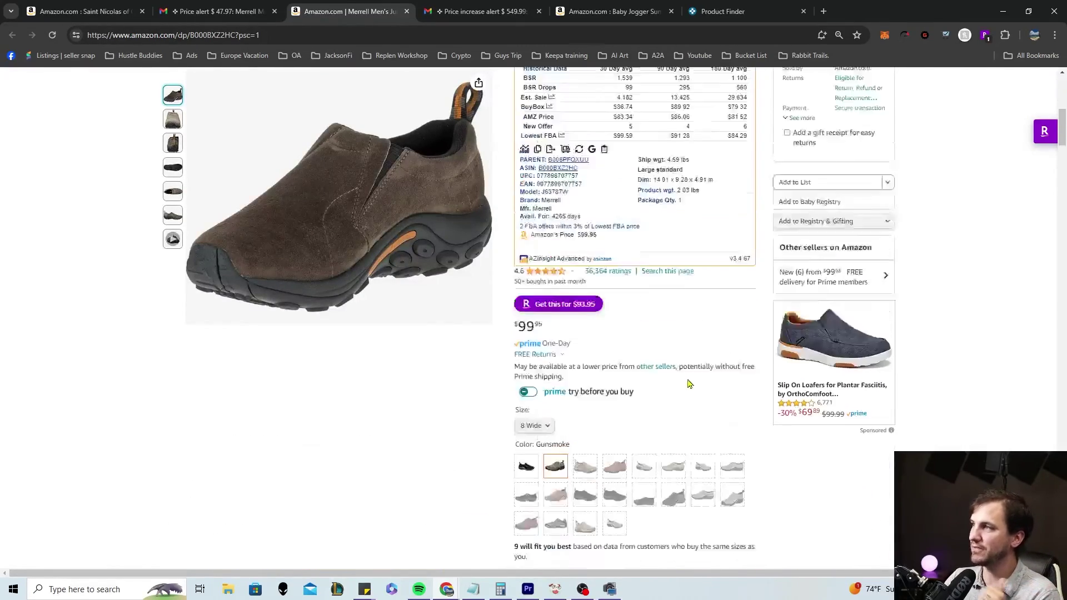
scroll(688, 378, up, 1)
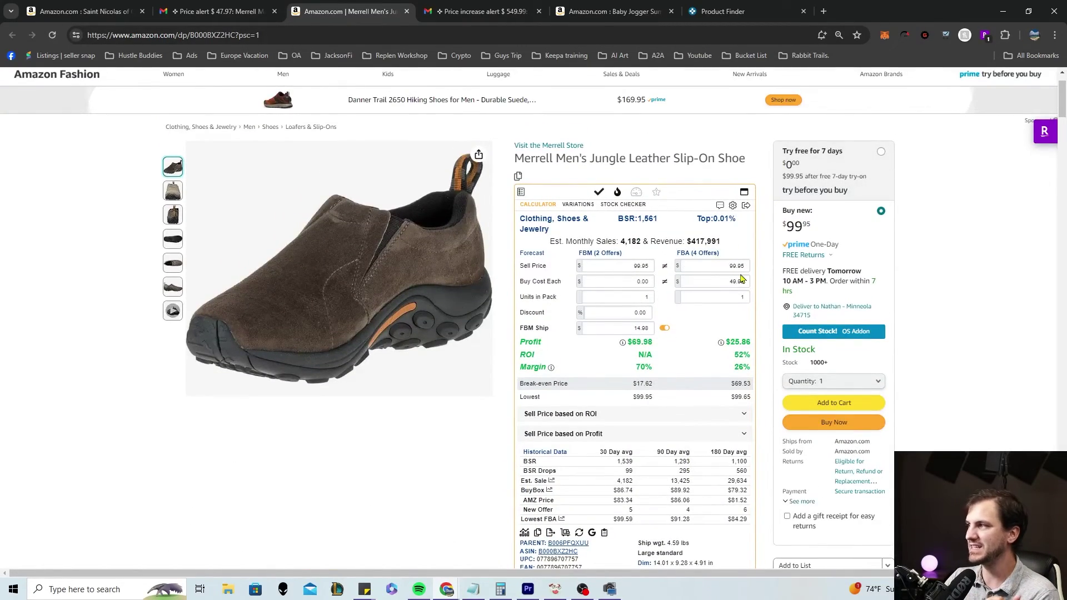